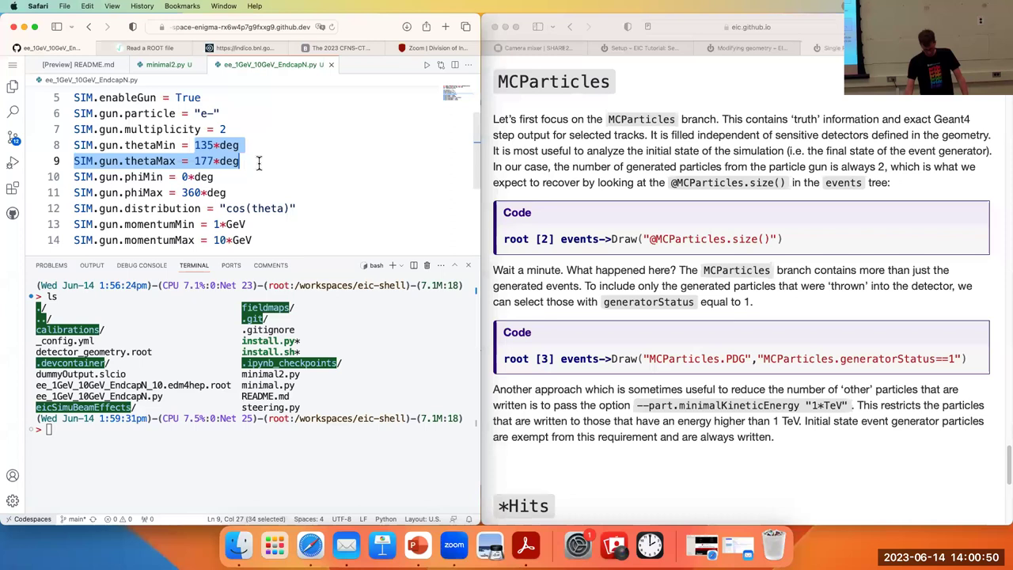
# Review the particle gun's theta, phi and momentum ranges in ee_1GeV_10GeV_EndcapN.py and the simulation output file listed in the terminal
pyautogui.click(258, 162)
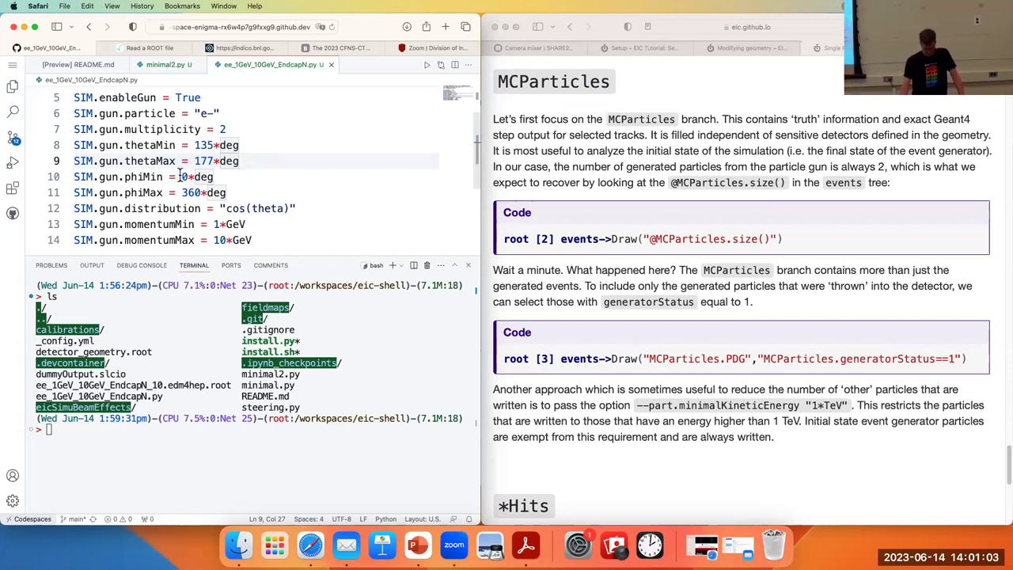
pyautogui.moveTo(182, 175); pyautogui.dragTo(234, 186)
pyautogui.click(238, 189)
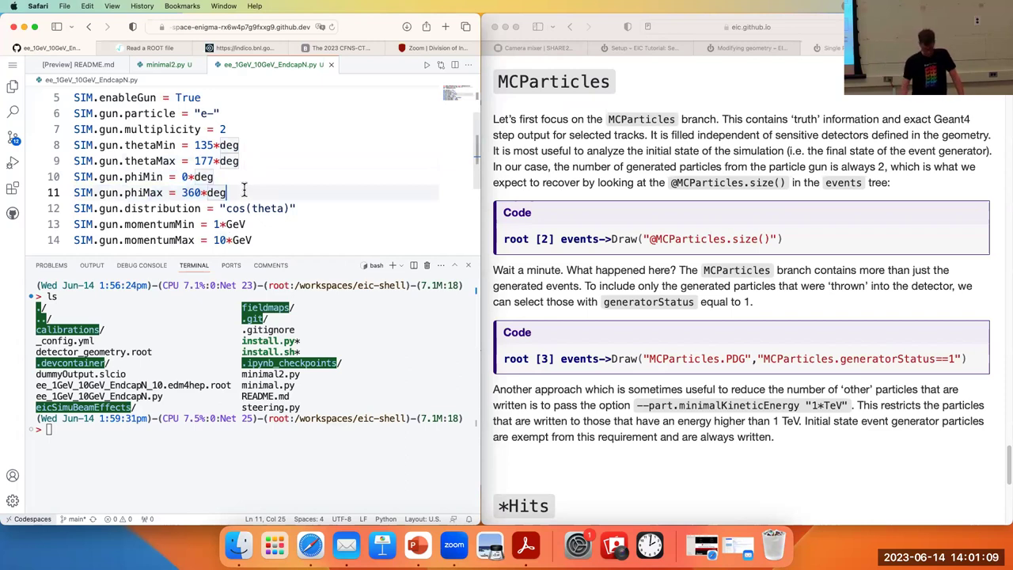
pyautogui.moveTo(211, 224); pyautogui.dragTo(255, 240)
pyautogui.click(265, 237)
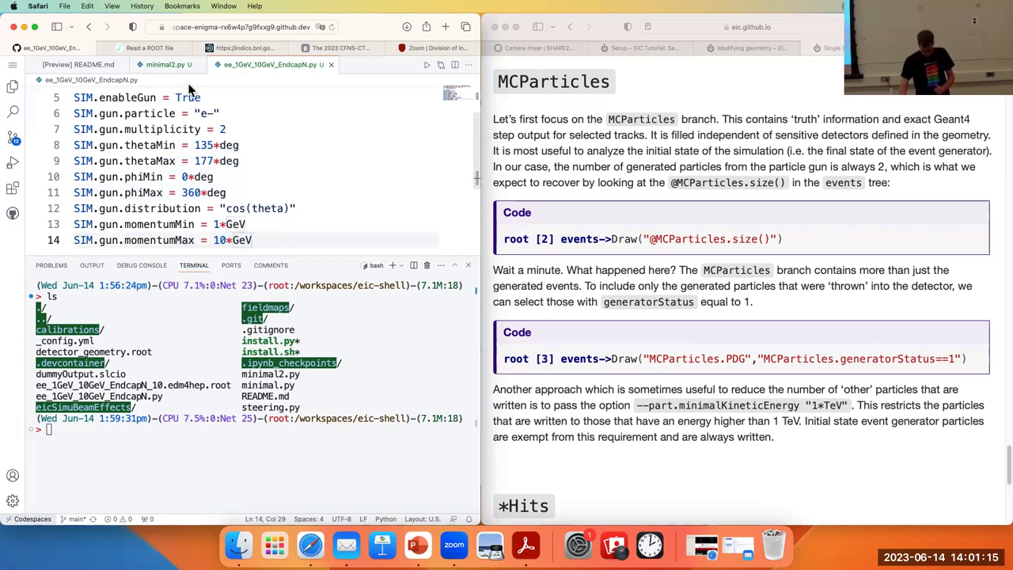
pyautogui.click(267, 329)
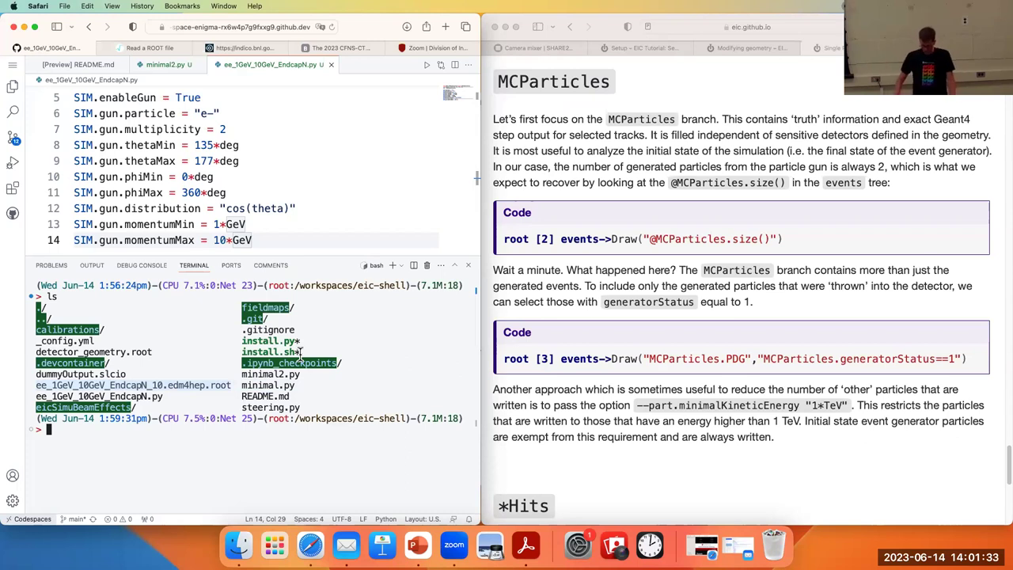
# Reload the JSROOT page and load the local file ee_1GeV_10GeV_EndcapN_10.edm4hep.root from Downloads
pyautogui.click(145, 49)
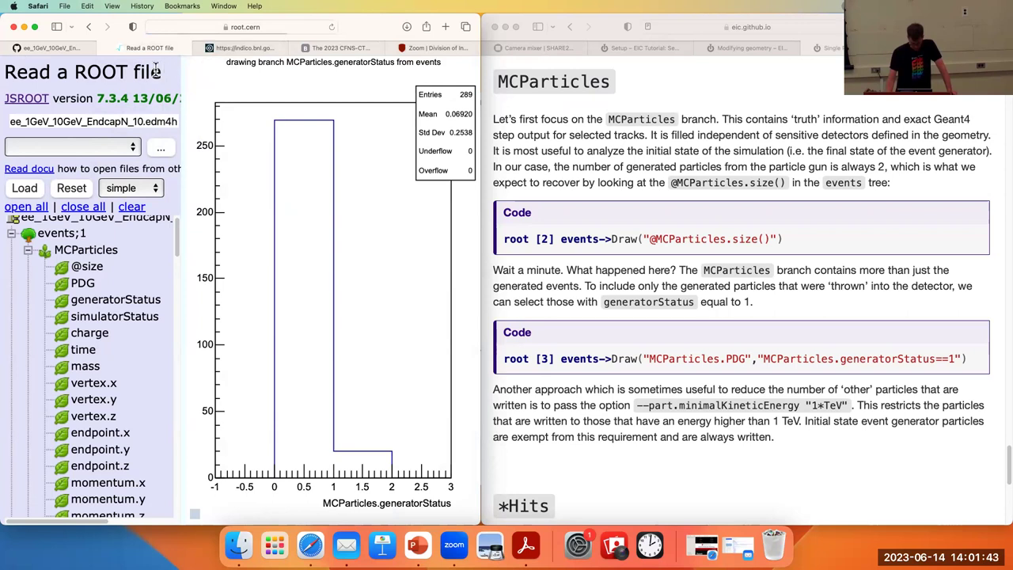
pyautogui.click(248, 29)
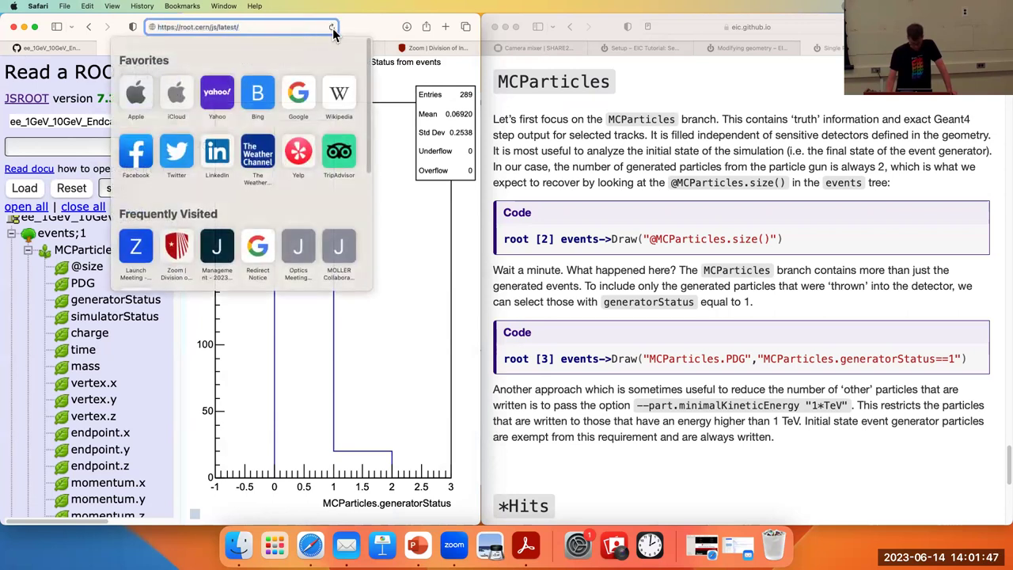
pyautogui.click(332, 27)
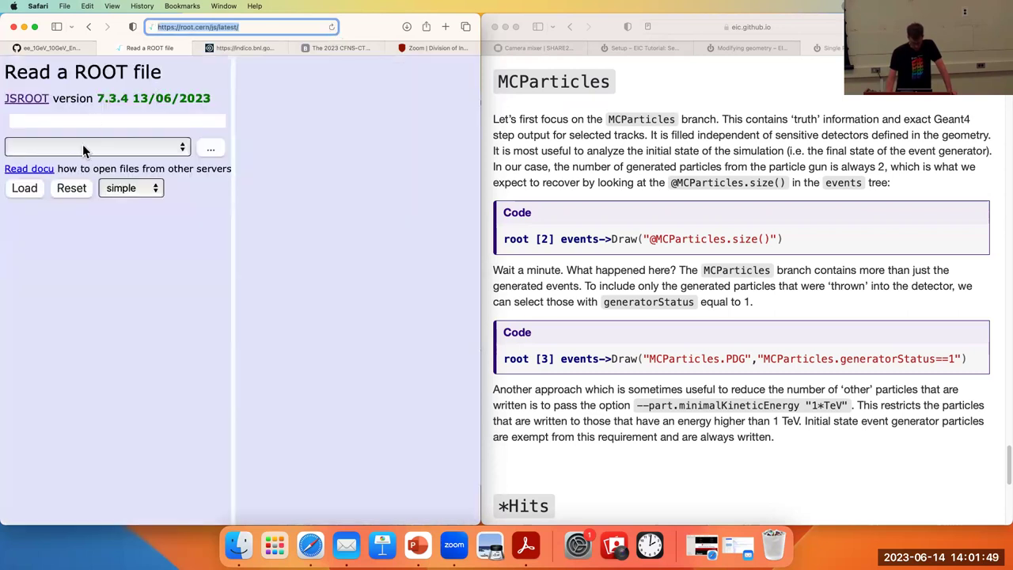
pyautogui.click(211, 148)
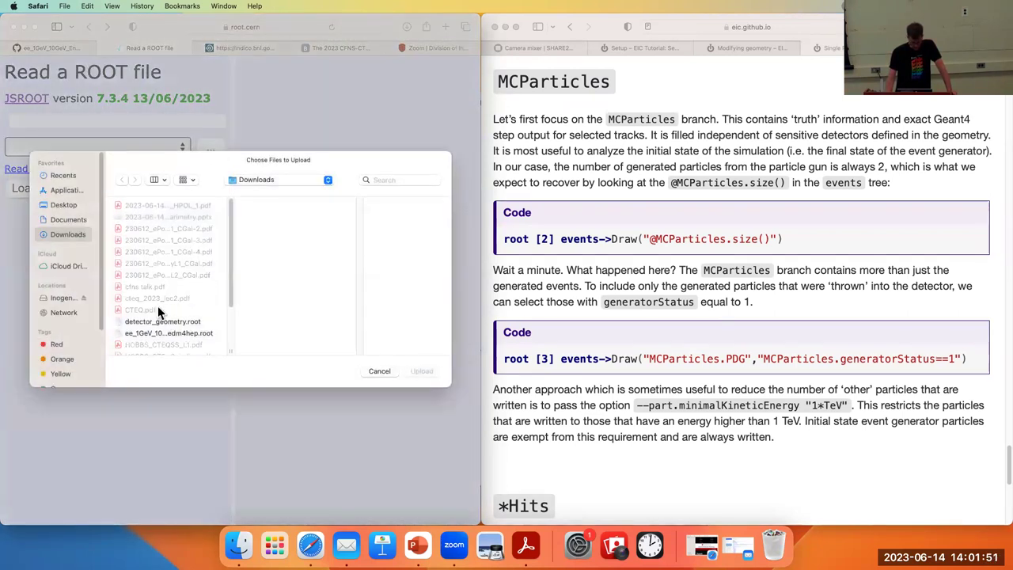
pyautogui.click(172, 332)
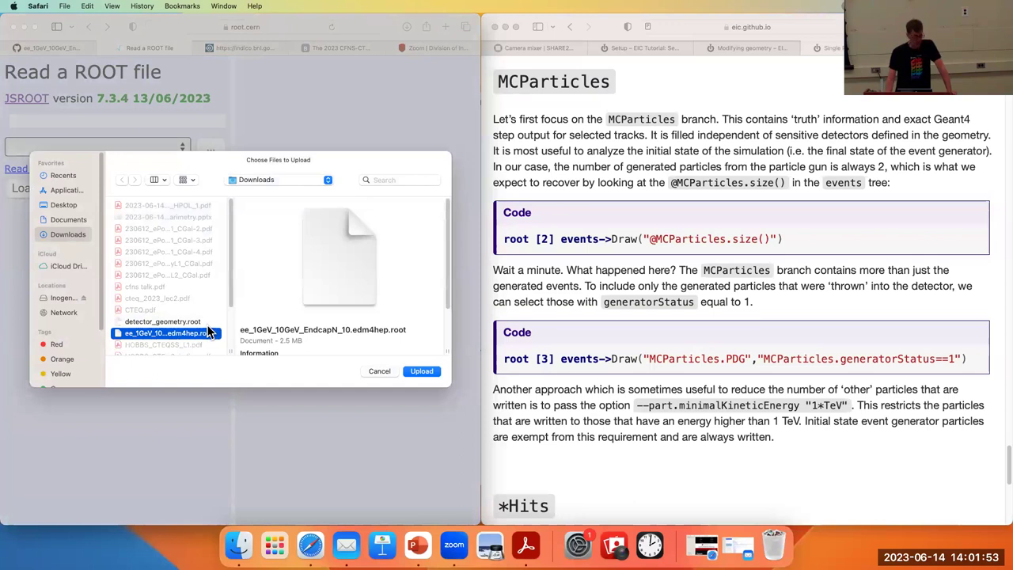
pyautogui.click(417, 366)
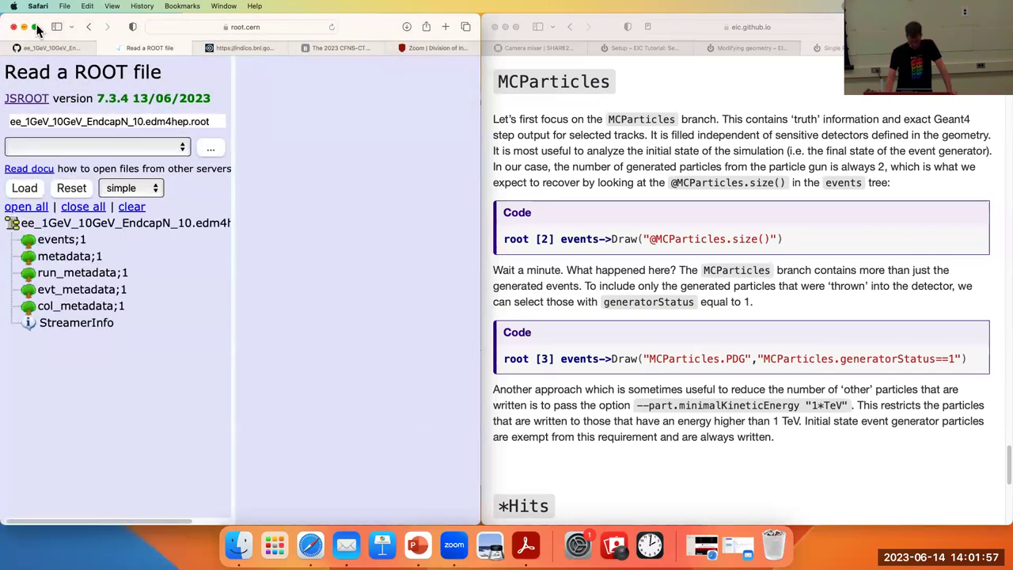
# Make the browser window full screen and expand the events tree of the loaded ROOT file
pyautogui.moveTo(37, 32)
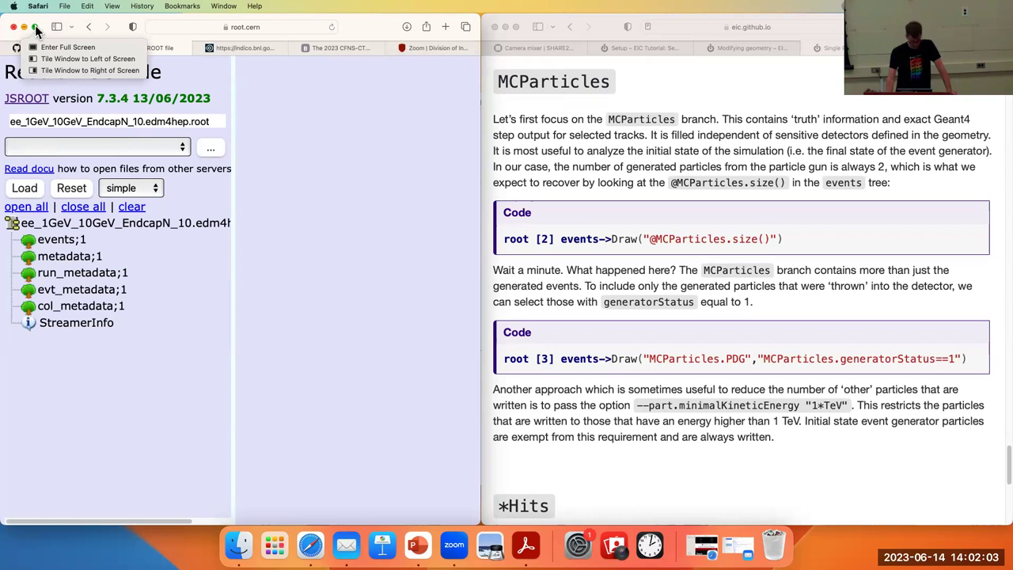
pyautogui.click(67, 49)
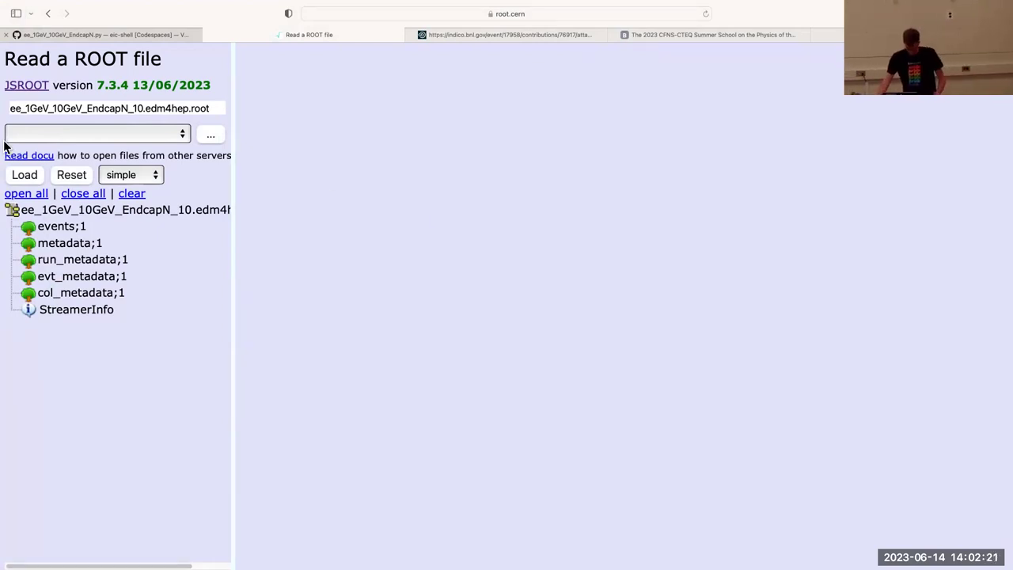
pyautogui.click(67, 229)
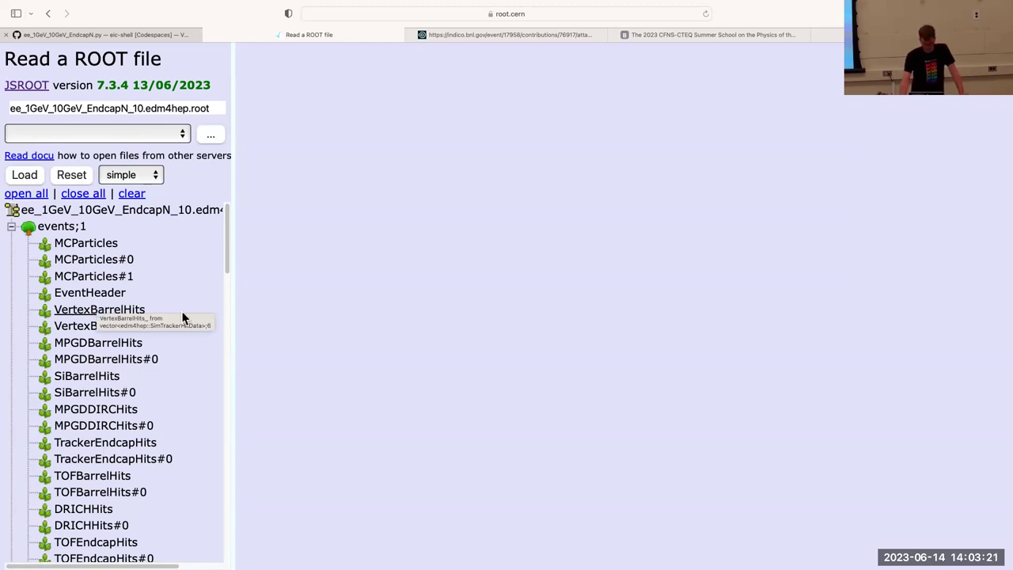
# Expand the VertexBarrelHits and MPGDBarrelHits branches to view their leaves
pyautogui.click(67, 313)
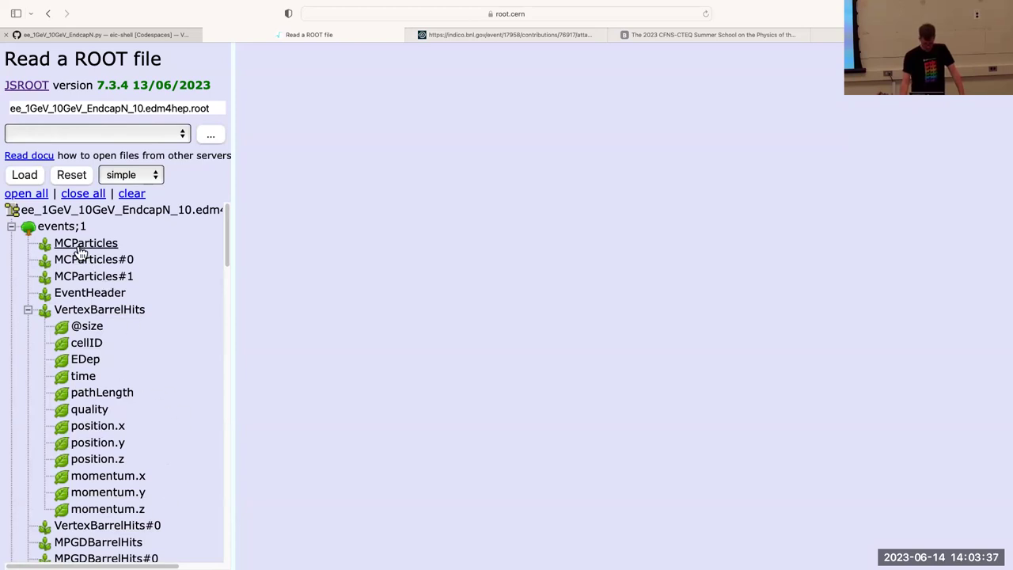
pyautogui.scroll(-1, 143, 354)
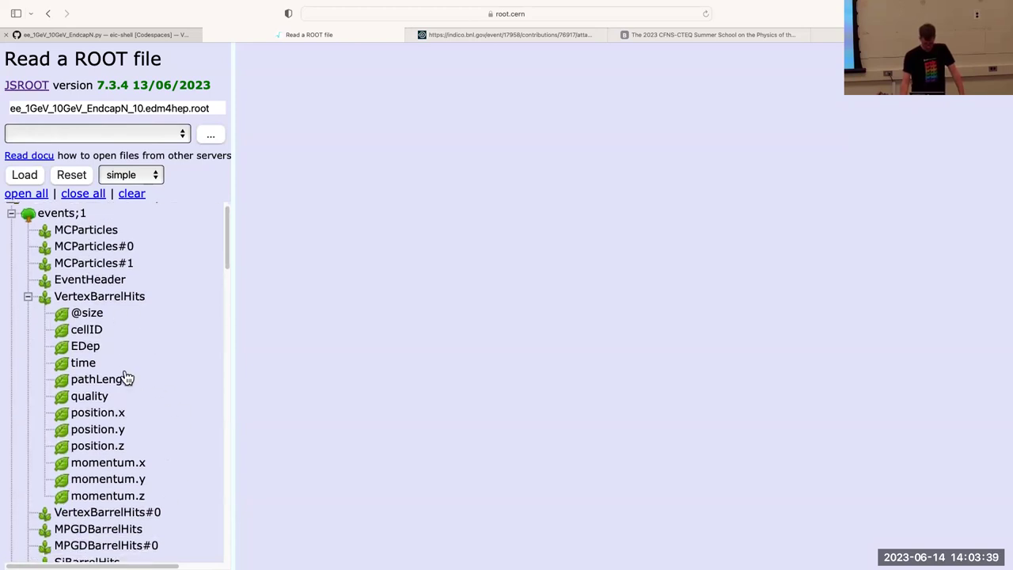
pyautogui.scroll(-1, 140, 356)
pyautogui.click(125, 511)
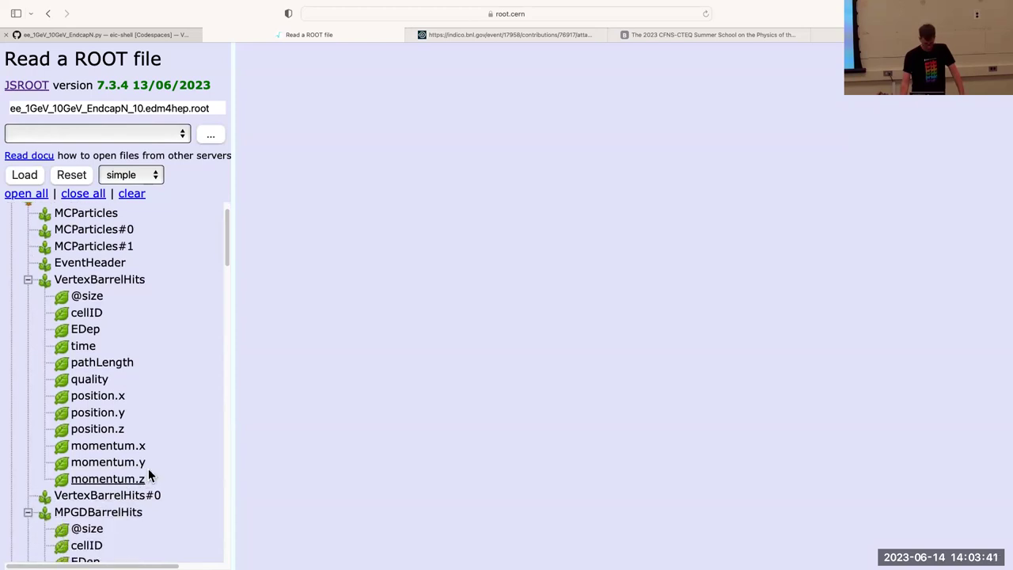
pyautogui.scroll(-12, 148, 477)
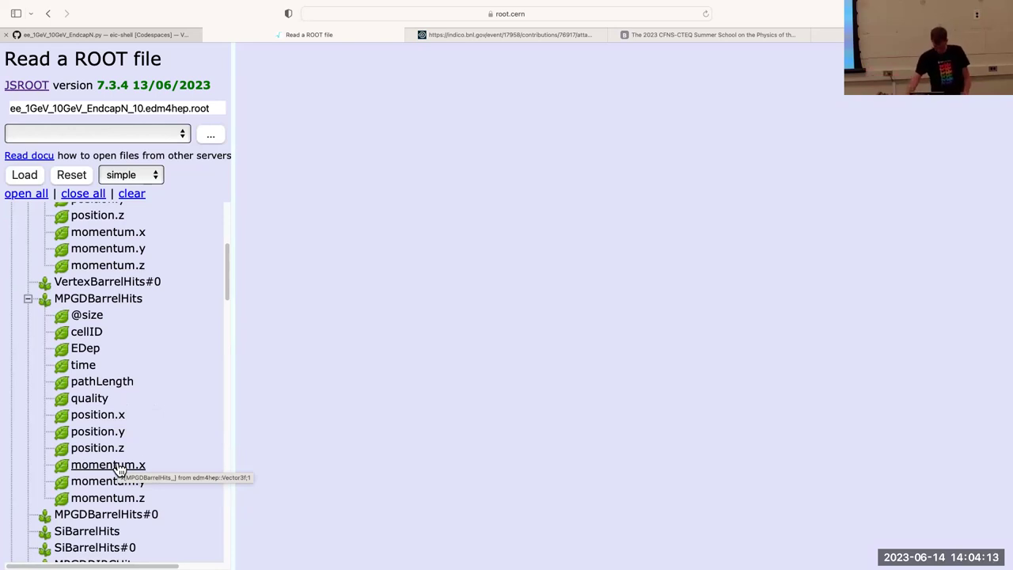
pyautogui.scroll(-3, 134, 443)
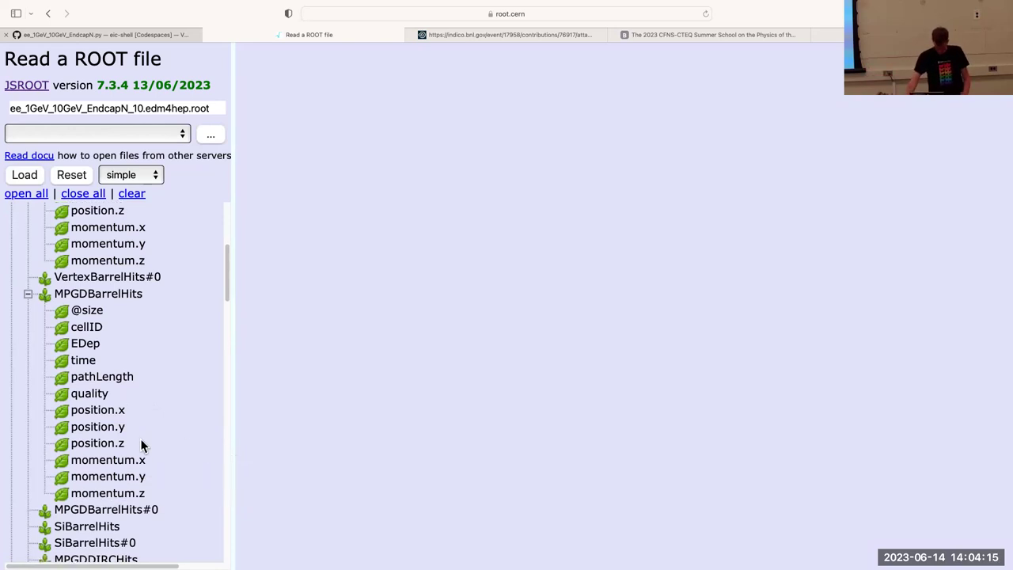
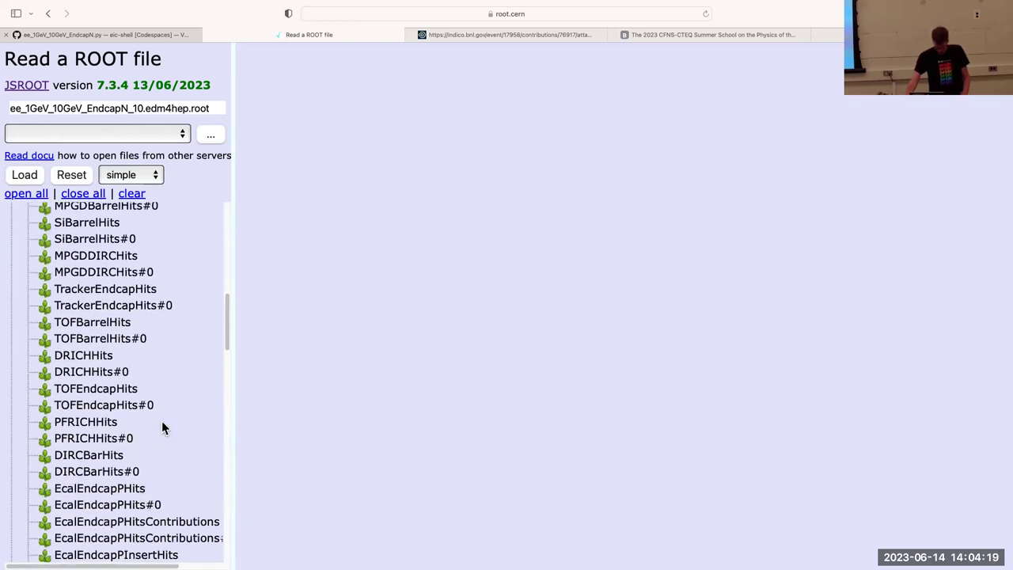
pyautogui.scroll(-7, 161, 420)
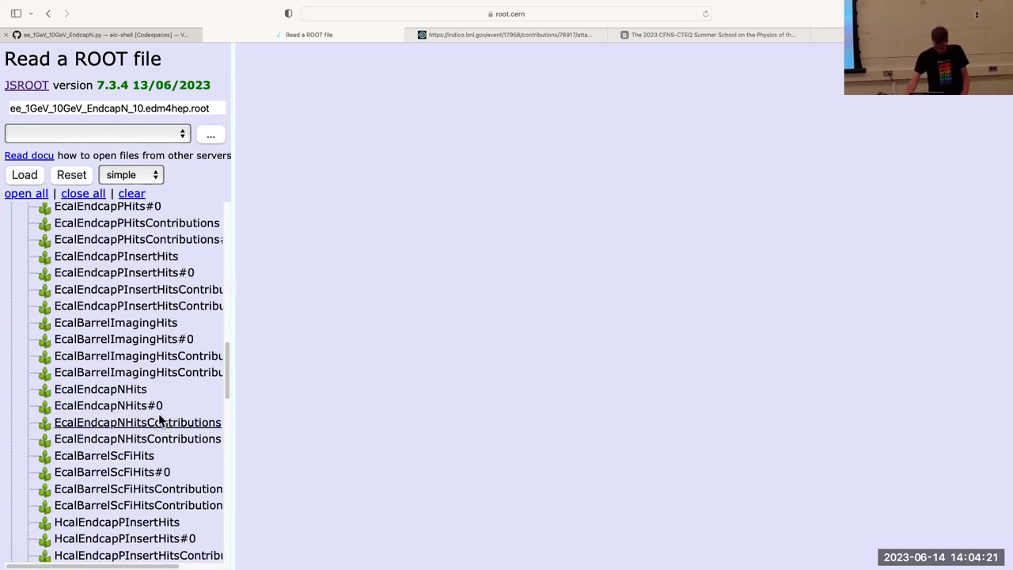
pyautogui.click(114, 392)
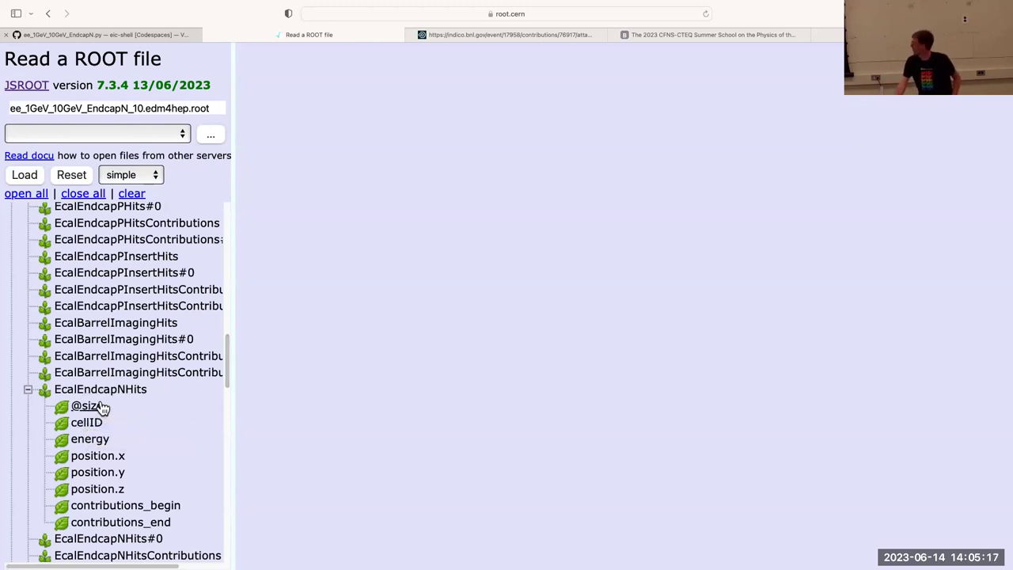
pyautogui.doubleClick(90, 412)
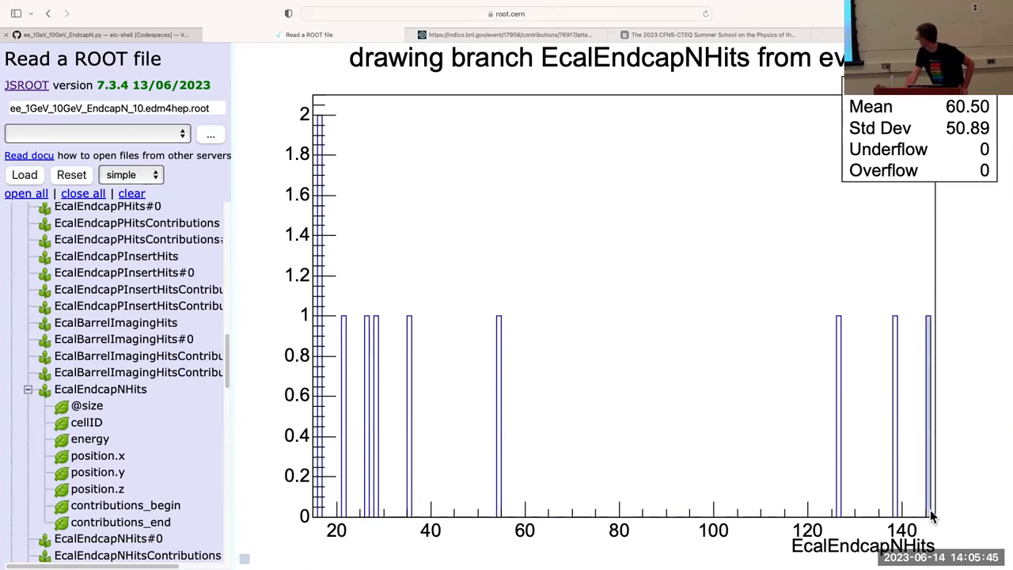
pyautogui.moveTo(931, 518)
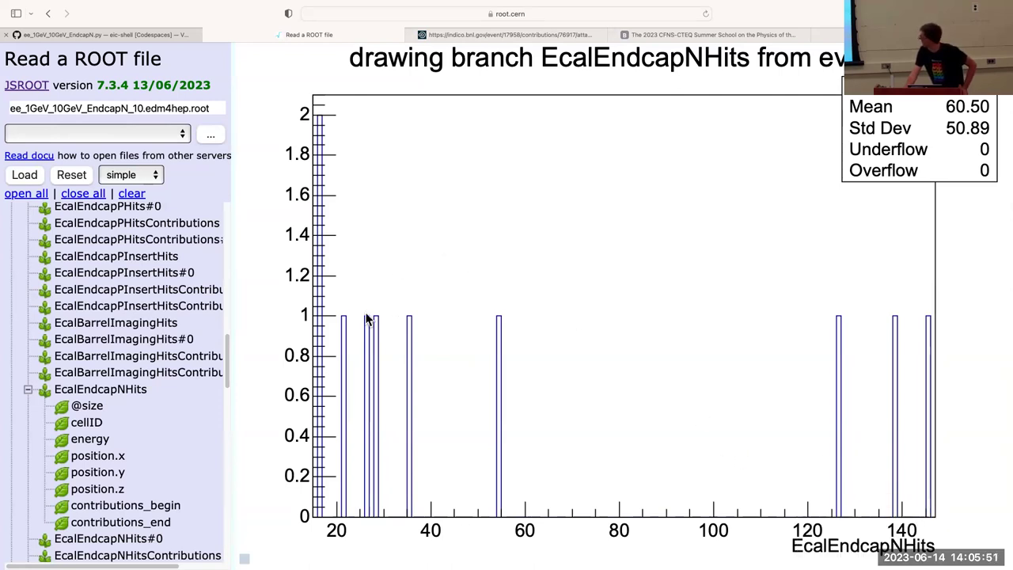
pyautogui.moveTo(321, 267)
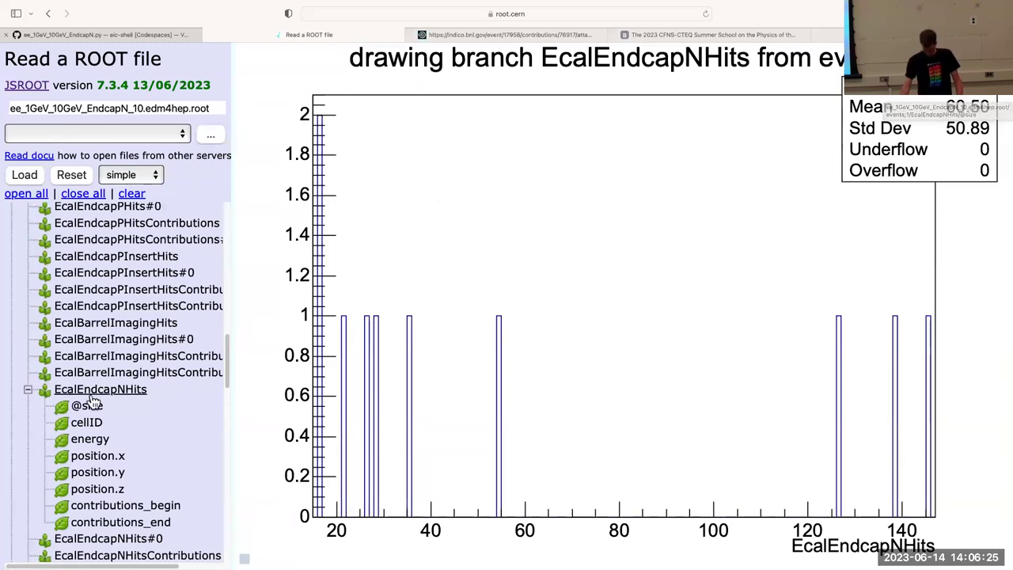
# Draw the histogram of the EcalEndcapNHits cellID leaf, and inspect that leaf's properties
pyautogui.doubleClick(87, 422)
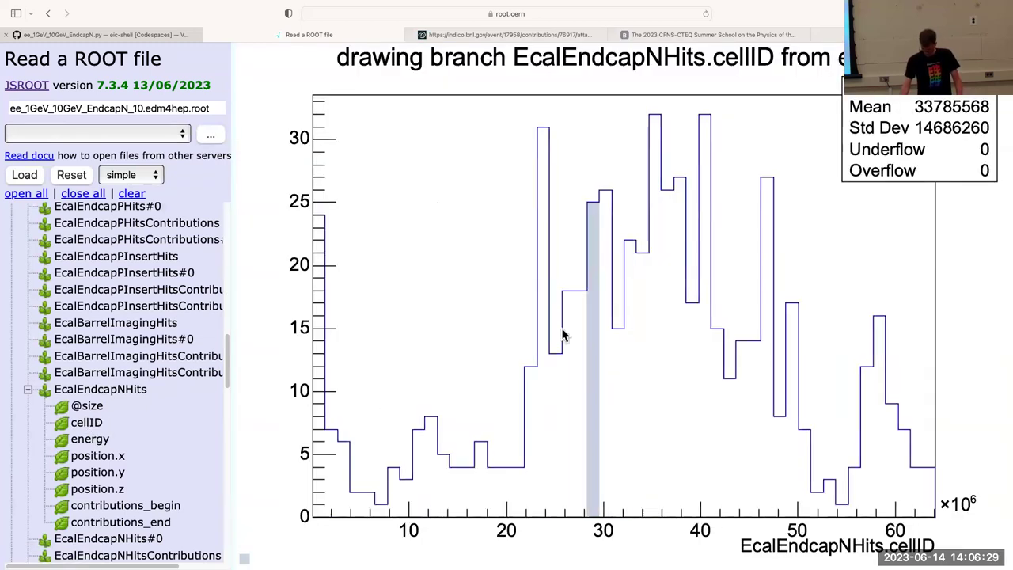
pyautogui.moveTo(918, 498)
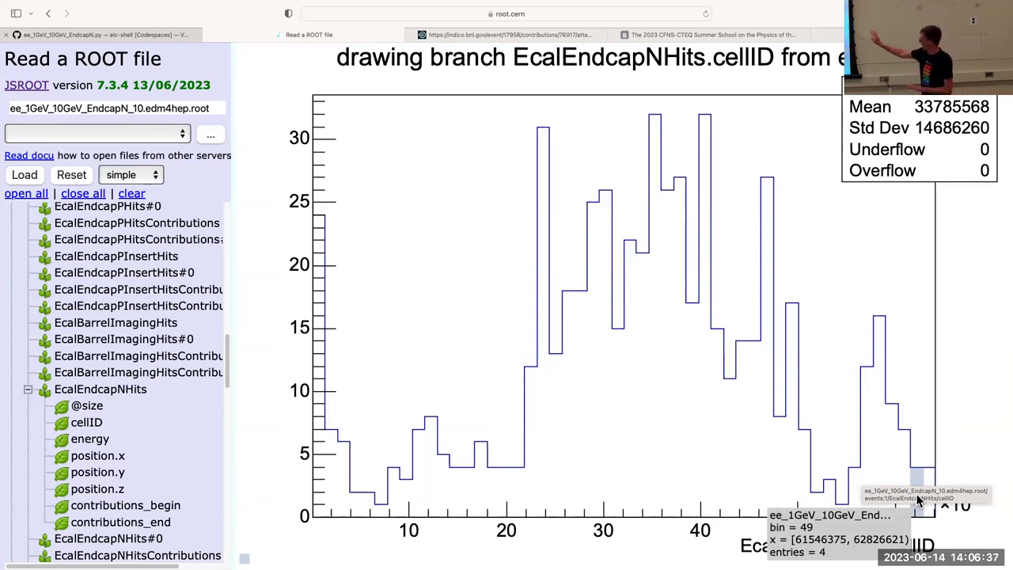
pyautogui.click(87, 424)
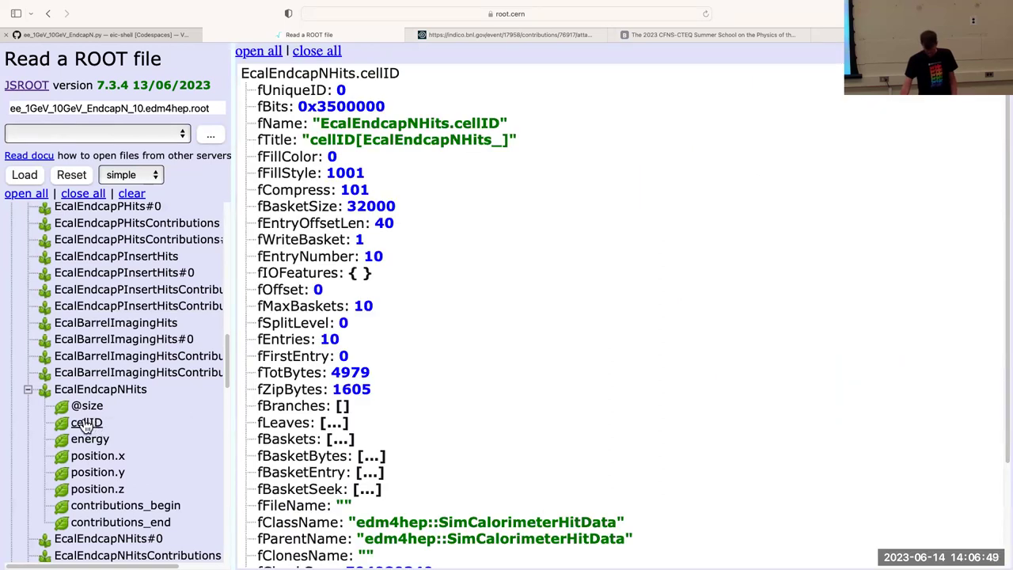
pyautogui.rightClick(93, 427)
pyautogui.moveTo(124, 436)
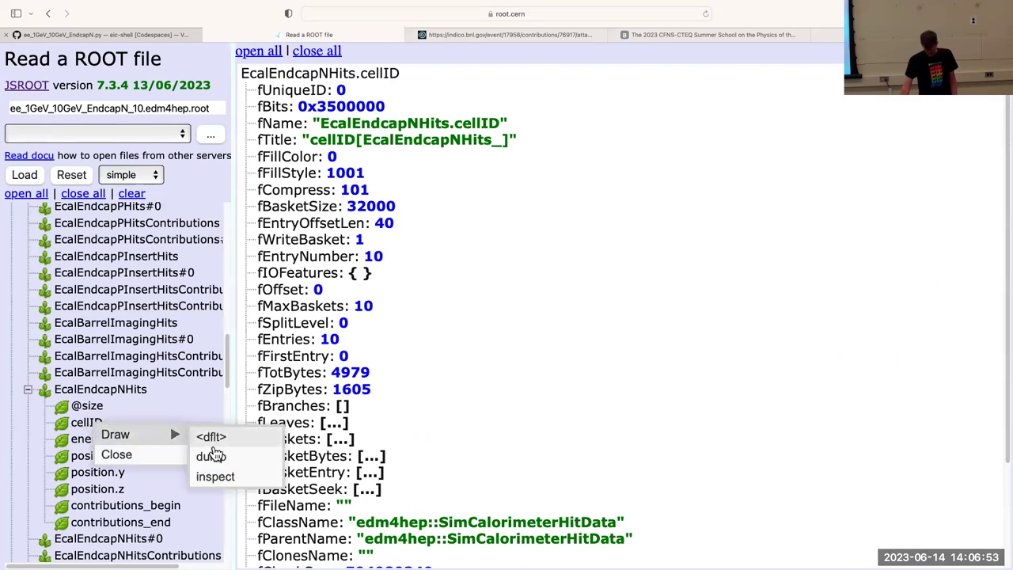
pyautogui.click(225, 480)
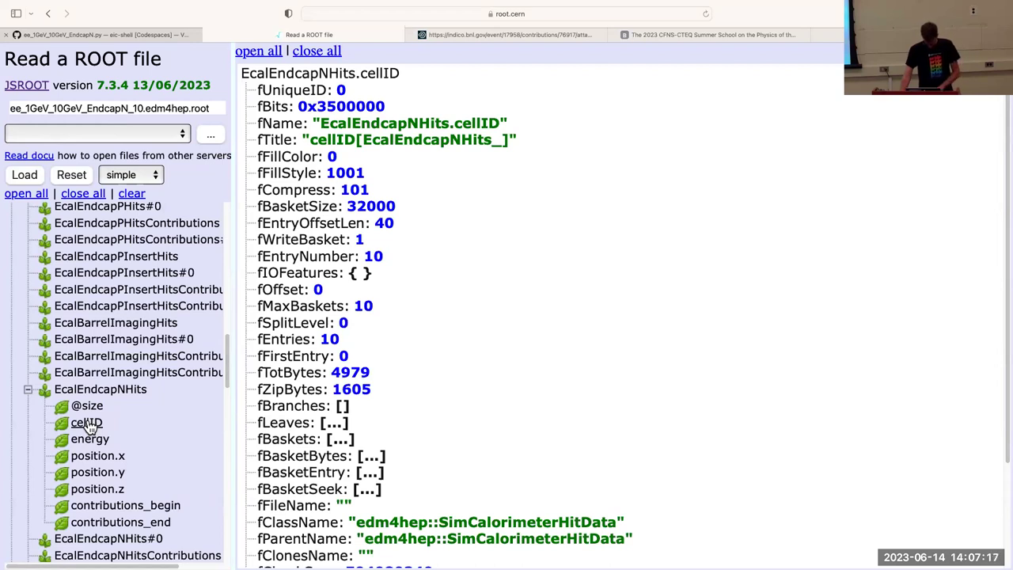
# Dump the EcalEndcapNHits cellID values as an array and expand all of its event entries
pyautogui.rightClick(88, 426)
pyautogui.moveTo(125, 436)
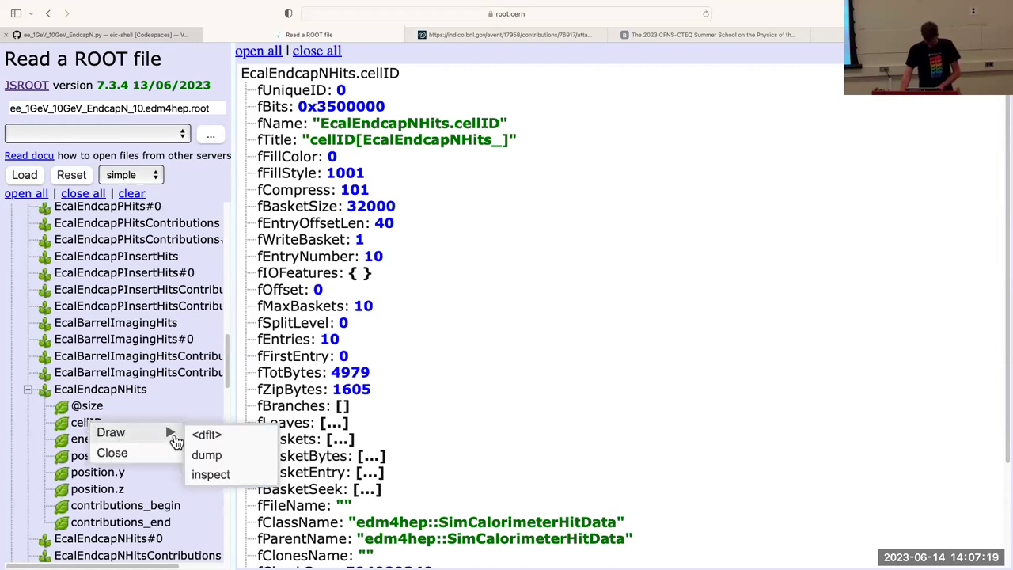
pyautogui.click(211, 455)
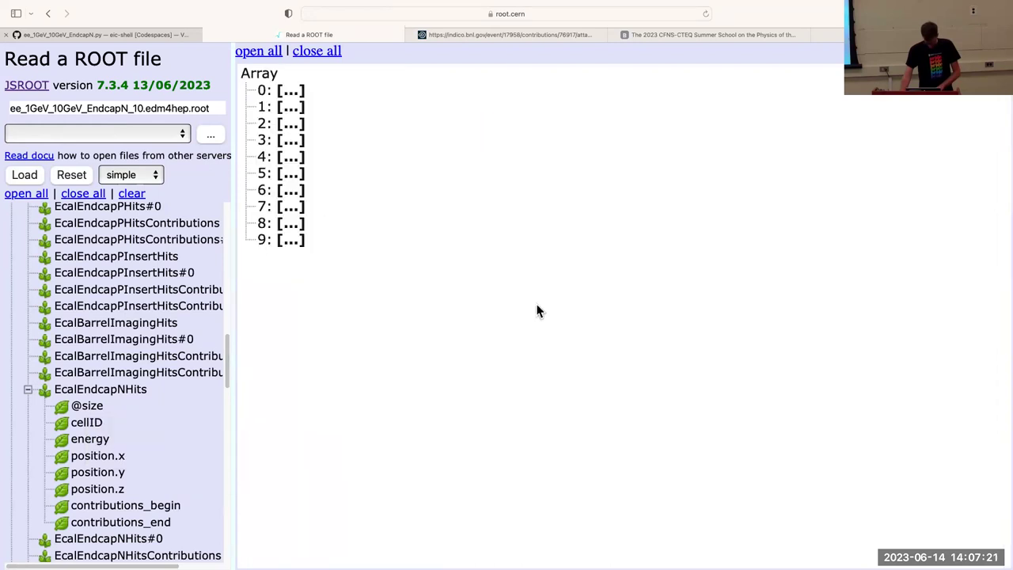
pyautogui.rightClick(97, 424)
pyautogui.moveTo(146, 440)
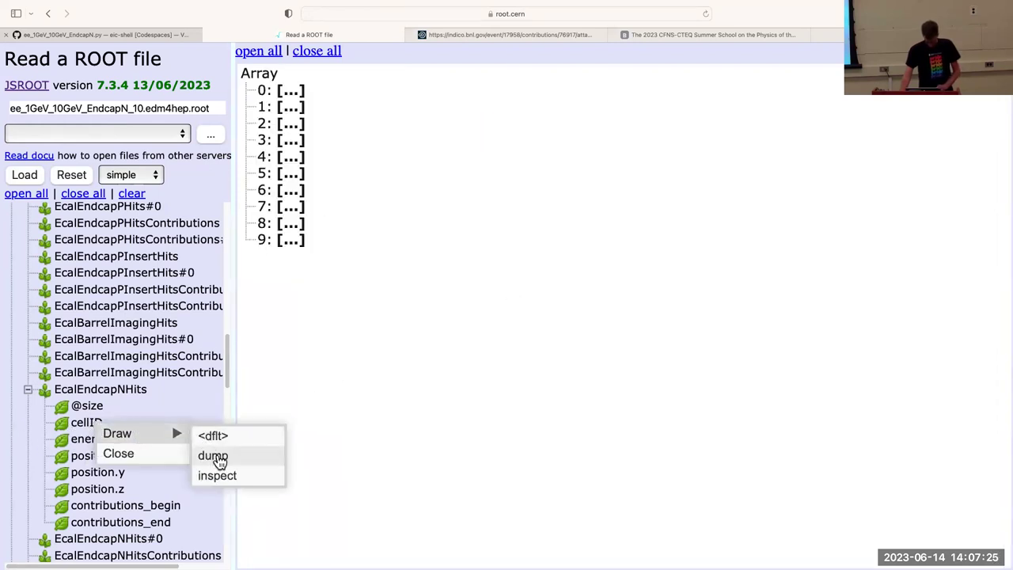
pyautogui.click(433, 315)
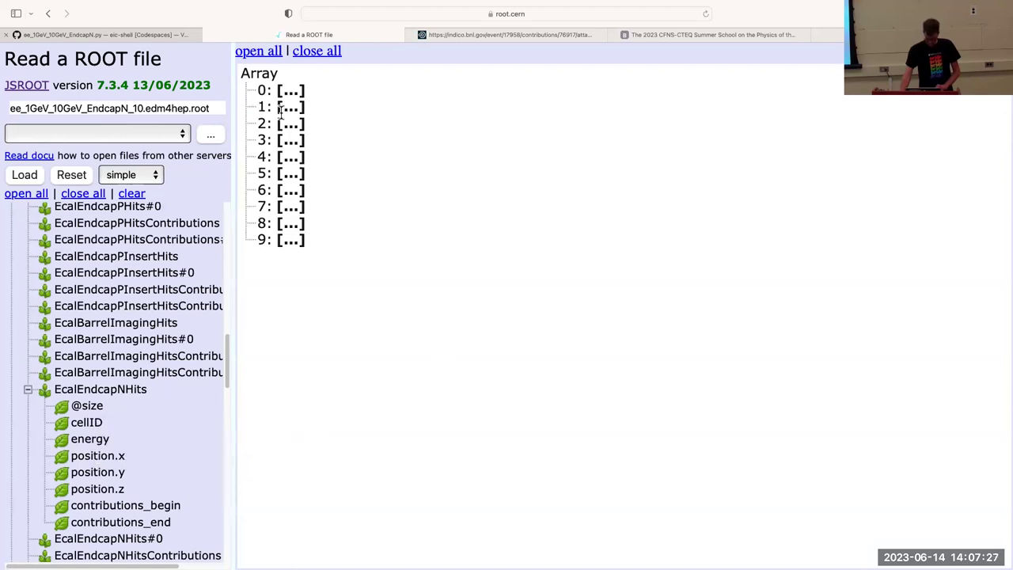
pyautogui.click(261, 52)
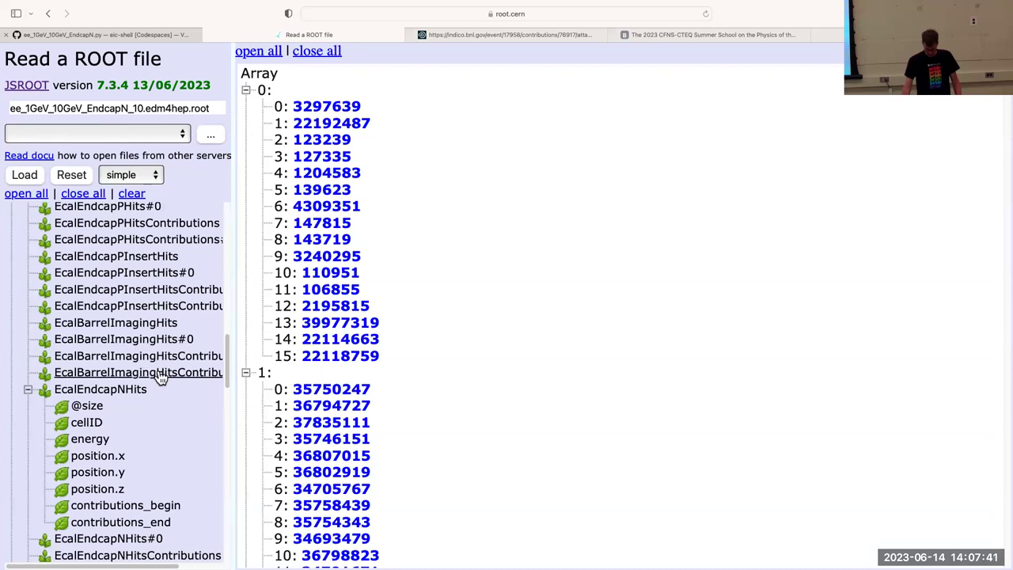
# Dump the EcalEndcapNHits energy values as an array, expand all event entries, and examine the small values in event 0
pyautogui.rightClick(99, 442)
pyautogui.moveTo(134, 461)
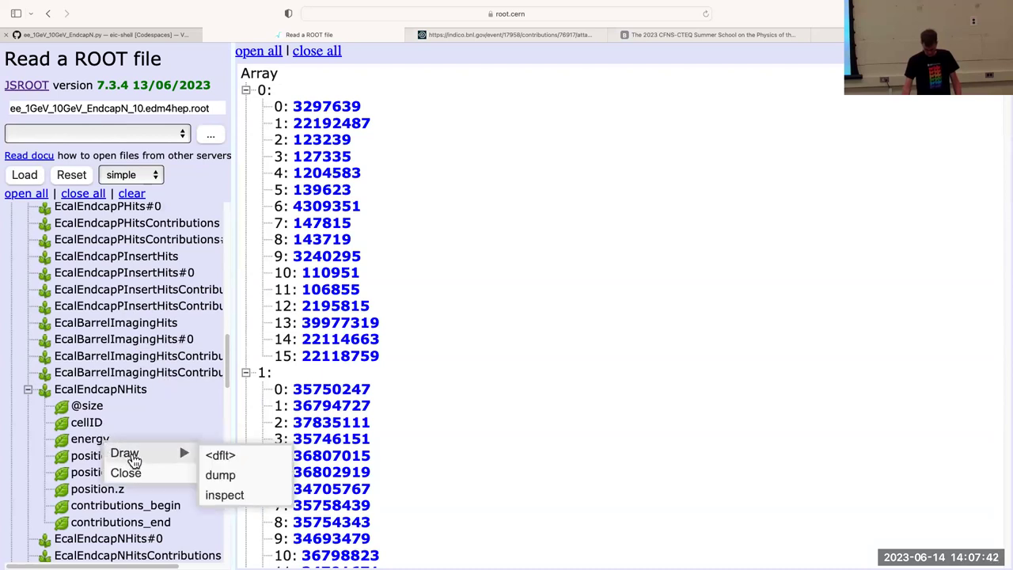
pyautogui.click(230, 478)
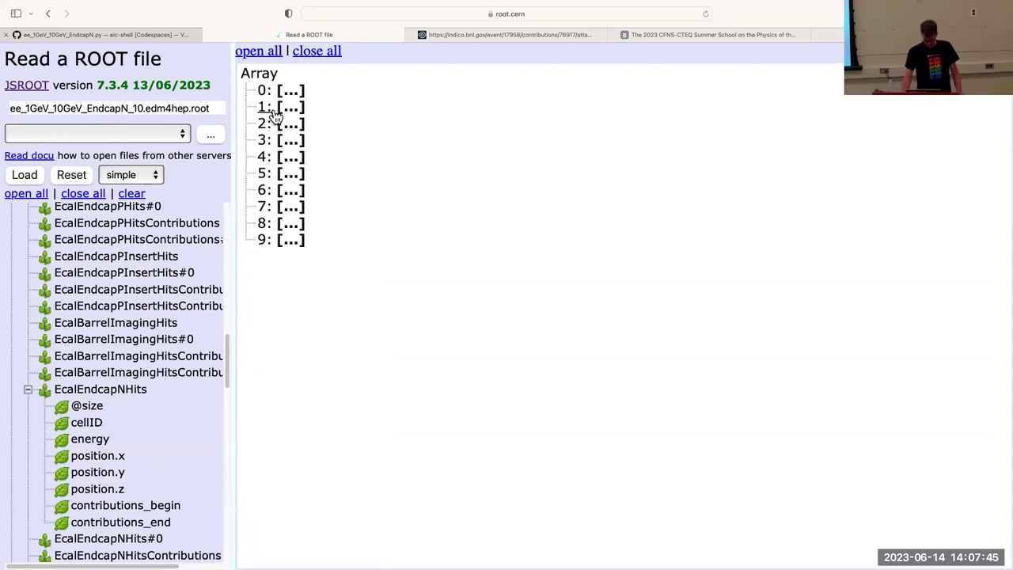
pyautogui.click(263, 51)
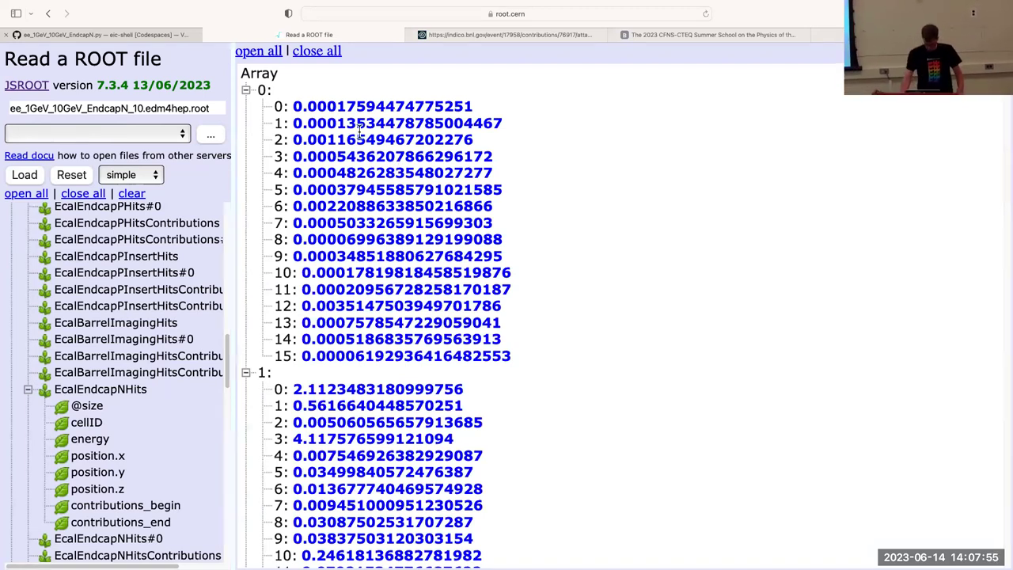
pyautogui.moveTo(327, 139); pyautogui.dragTo(337, 139)
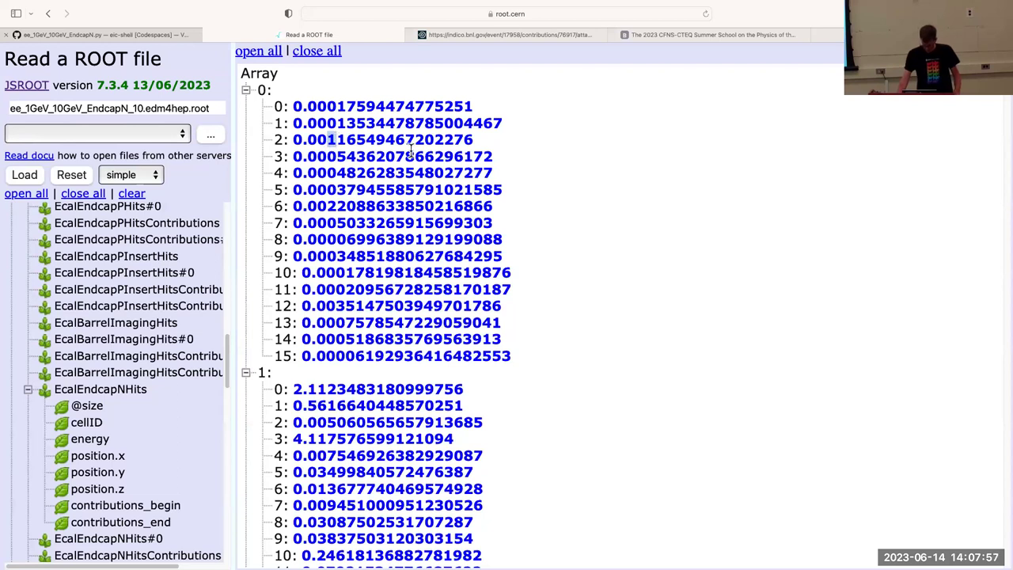
pyautogui.moveTo(326, 205); pyautogui.dragTo(337, 206)
pyautogui.moveTo(326, 256); pyautogui.dragTo(345, 256)
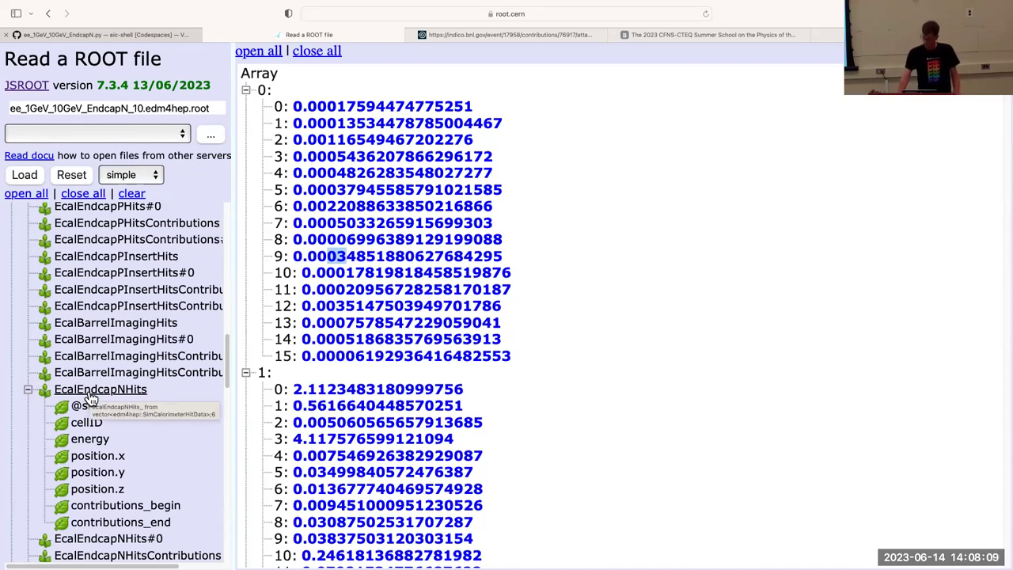
pyautogui.scroll(3, 223, 352)
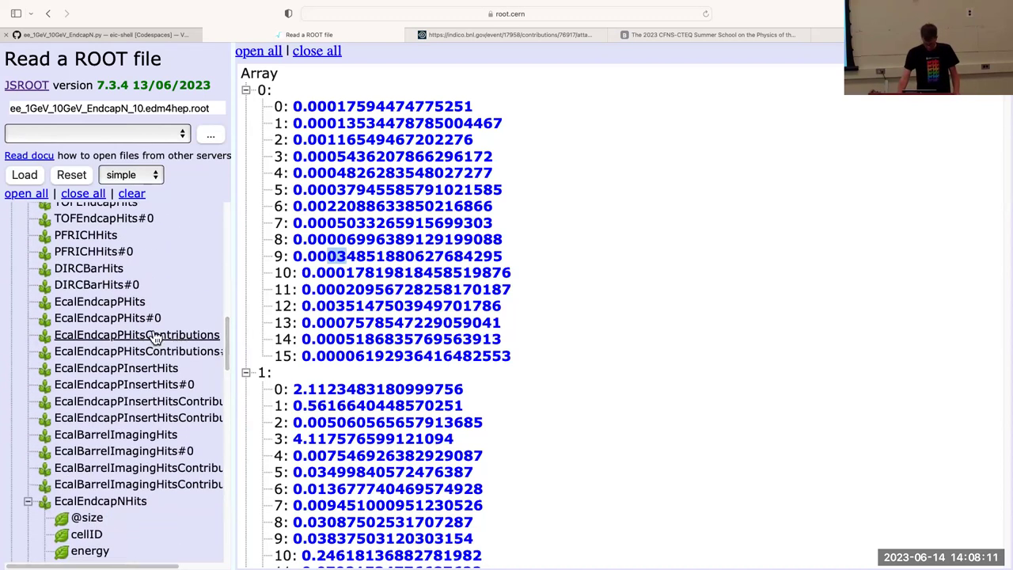
pyautogui.click(87, 302)
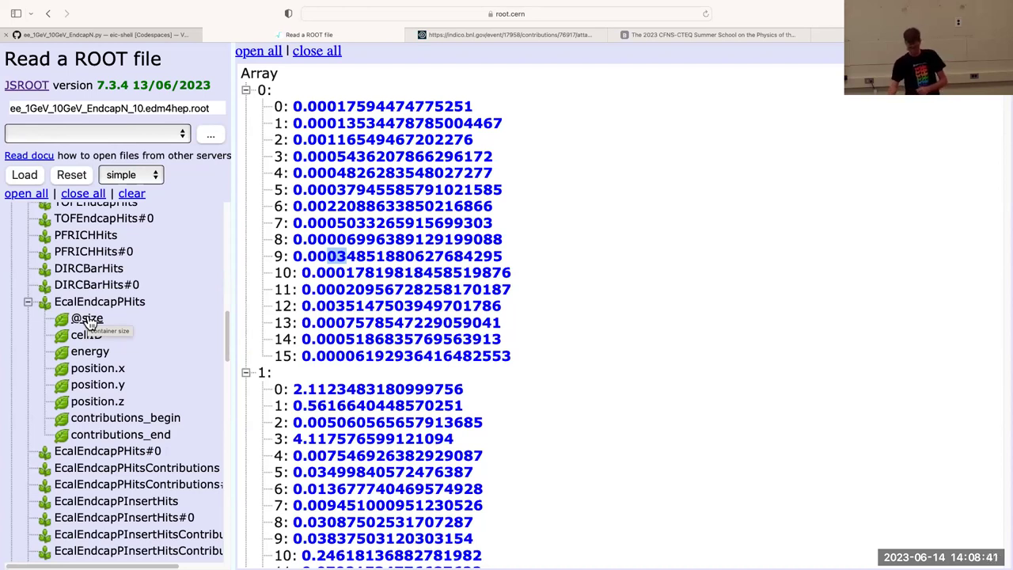
pyautogui.click(87, 318)
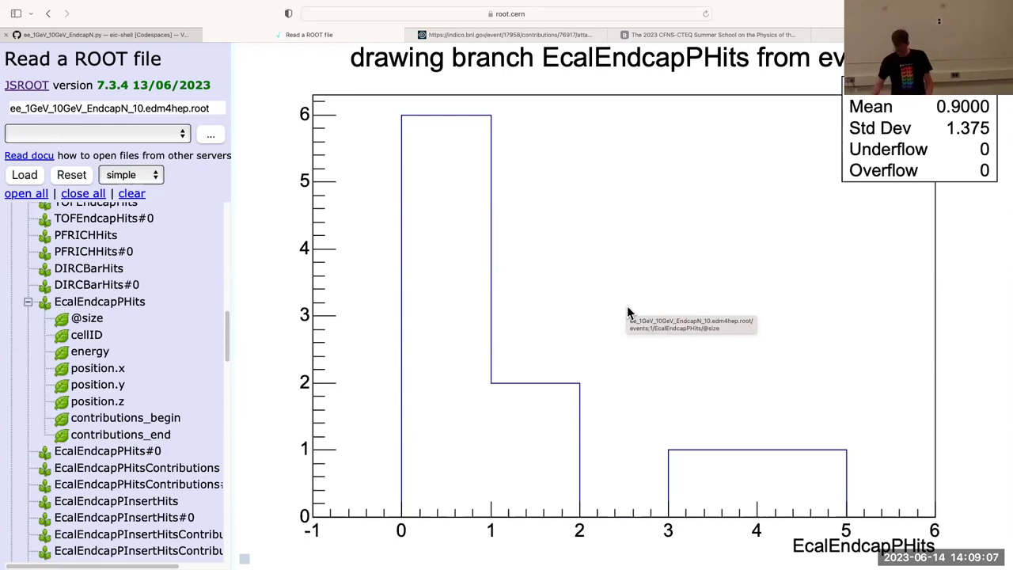
pyautogui.doubleClick(89, 353)
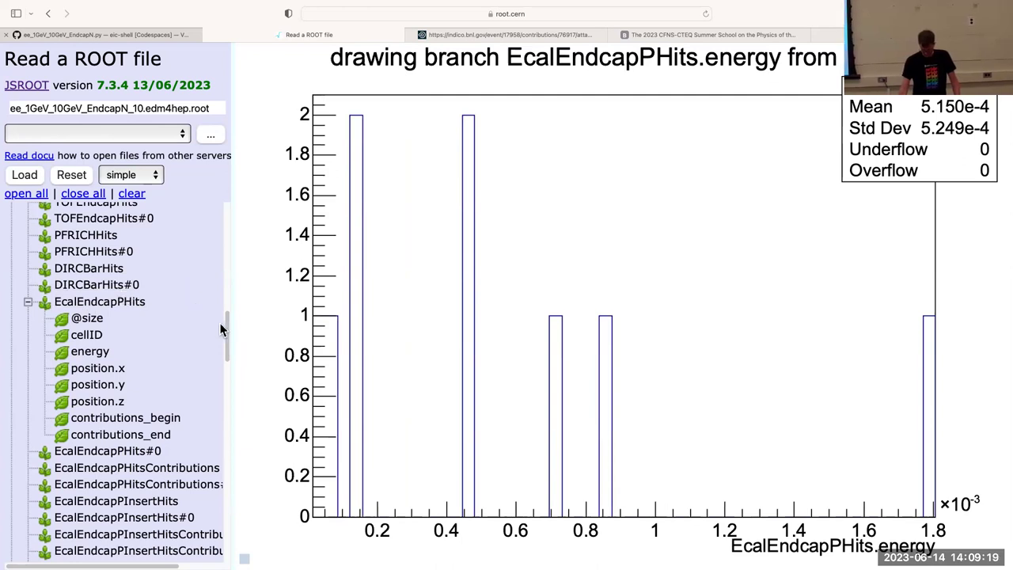
# Collapse the MPGDBarrelHits branch and draw the histogram of the VertexBarrelHits position.z leaf
pyautogui.moveTo(227, 330); pyautogui.dragTo(29, 258)
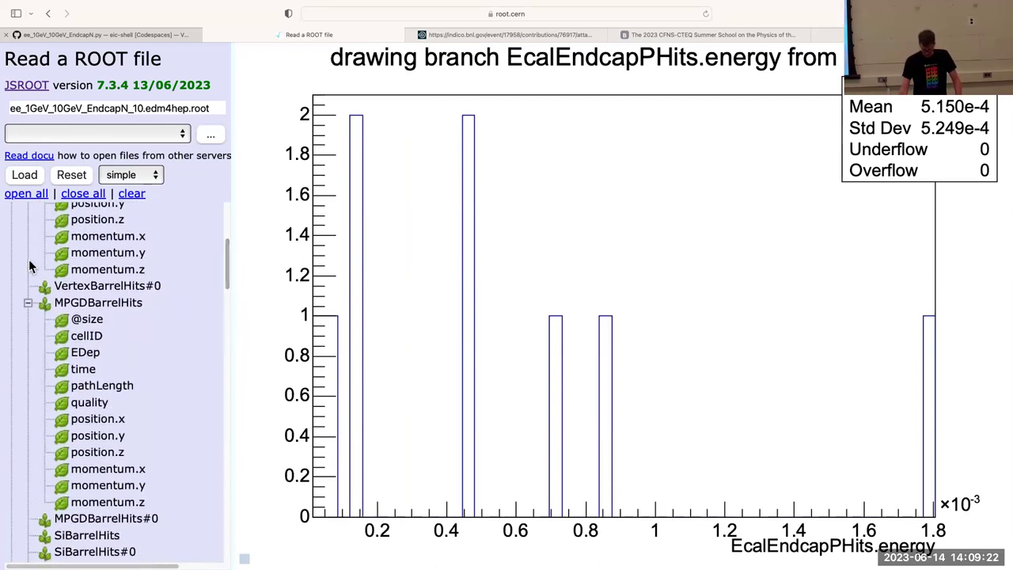
pyautogui.click(28, 305)
pyautogui.moveTo(222, 276); pyautogui.dragTo(241, 235)
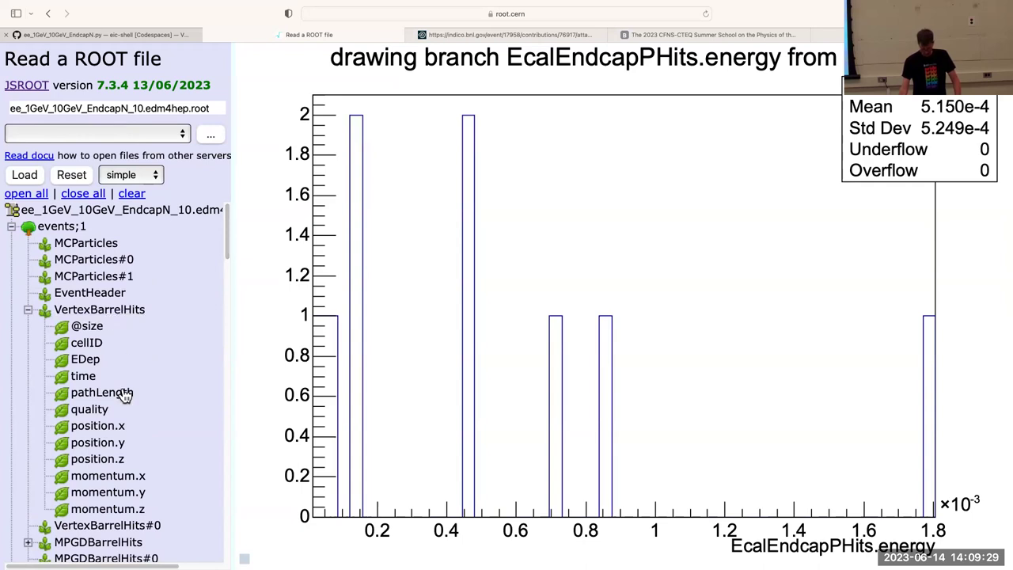
pyautogui.doubleClick(107, 461)
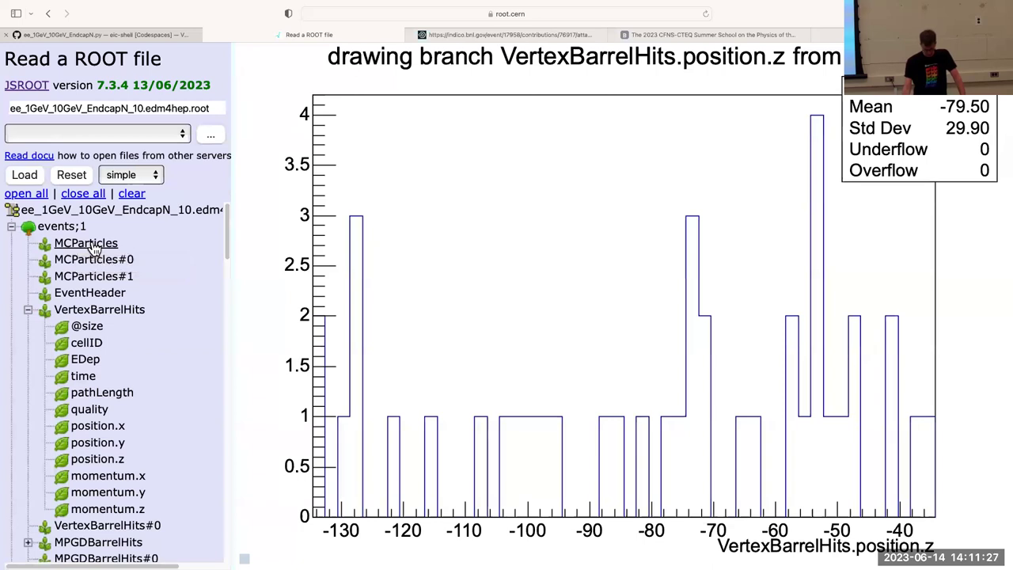
# Expand the MCParticles branch and draw the histogram of its momentum.z leaf
pyautogui.click(87, 243)
pyautogui.scroll(-2, 136, 346)
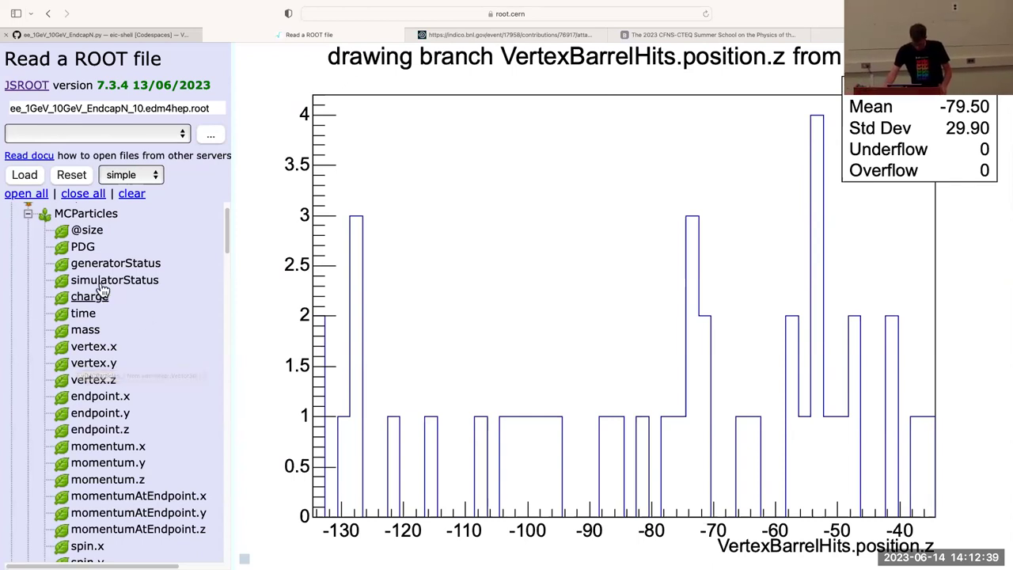
pyautogui.scroll(-1, 120, 417)
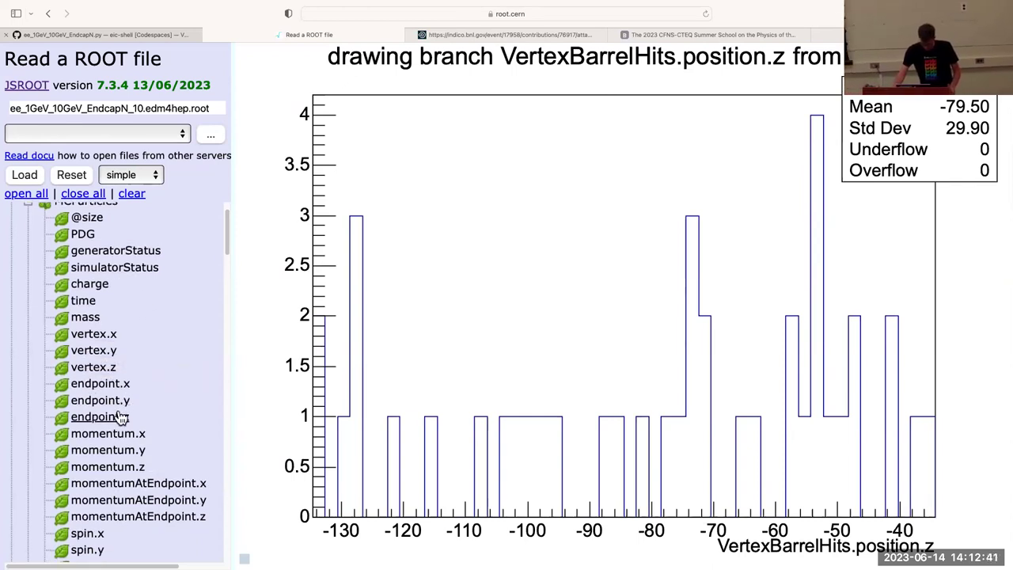
pyautogui.click(108, 467)
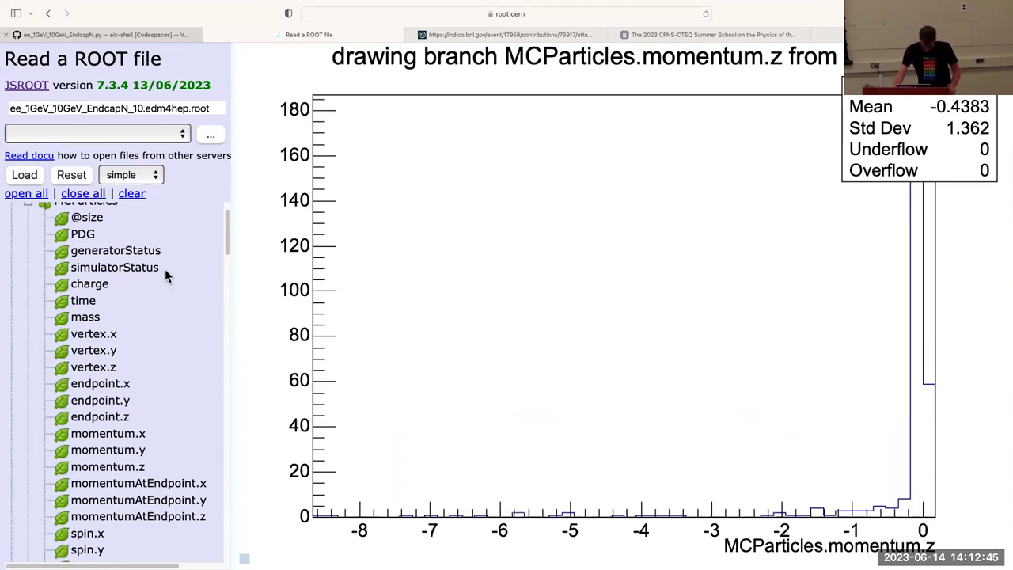
# Draw the histogram of the MCParticles PDG leaf
pyautogui.scroll(1, 127, 303)
pyautogui.scroll(1, 126, 302)
pyautogui.click(81, 243)
# Dump the MCParticles PDG values as an array, expand all event entries, and review the particle codes of the first few events
pyautogui.rightClick(88, 240)
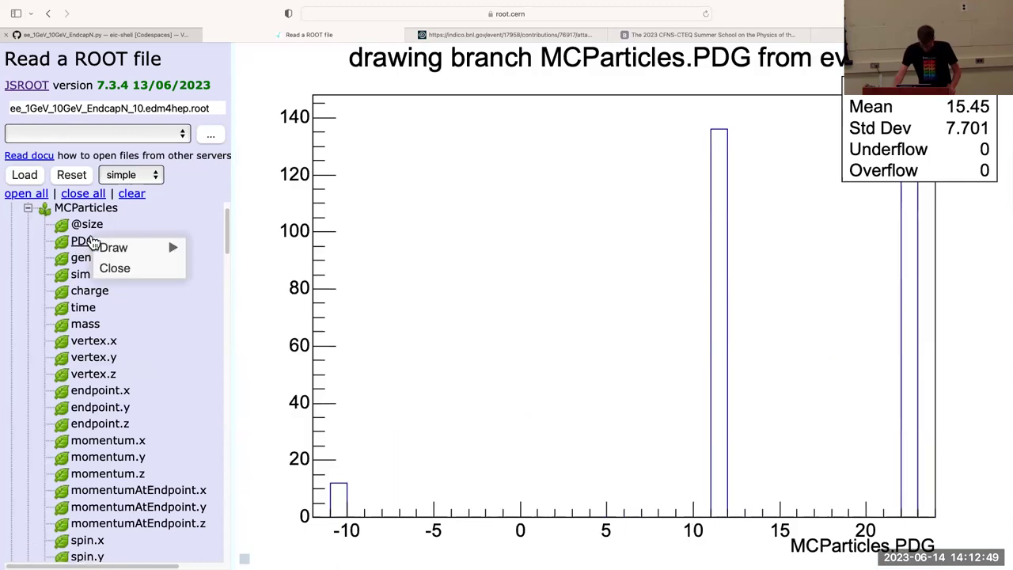
pyautogui.moveTo(150, 248)
pyautogui.click(209, 272)
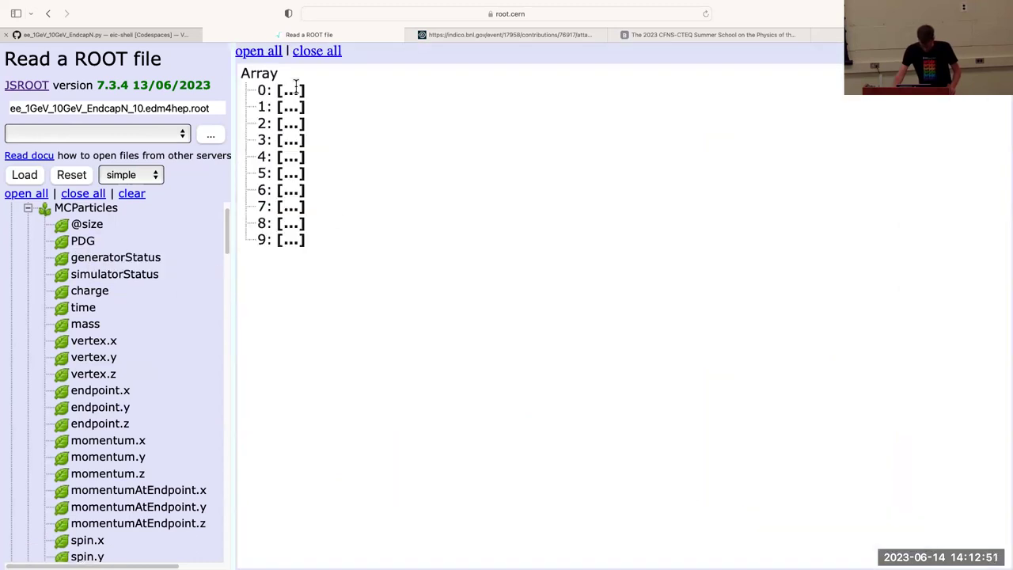
pyautogui.click(265, 50)
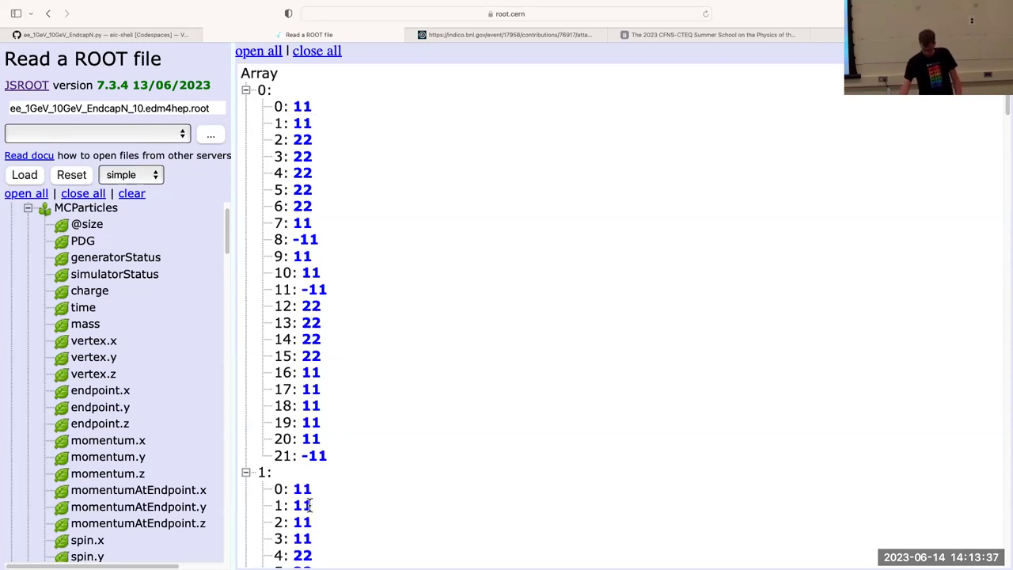
pyautogui.scroll(-3, 364, 464)
pyautogui.scroll(-8, 364, 464)
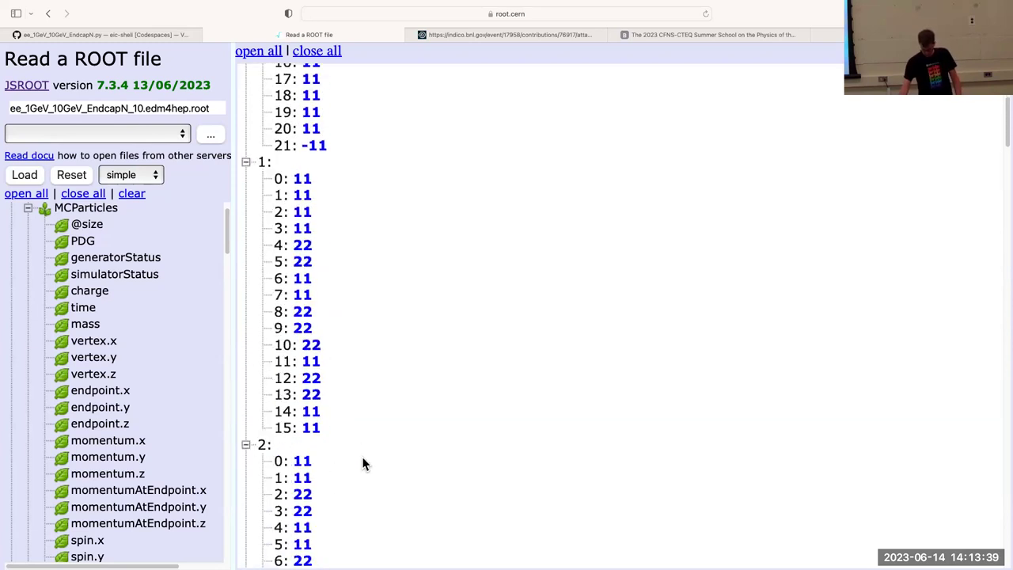
pyautogui.scroll(-5, 368, 419)
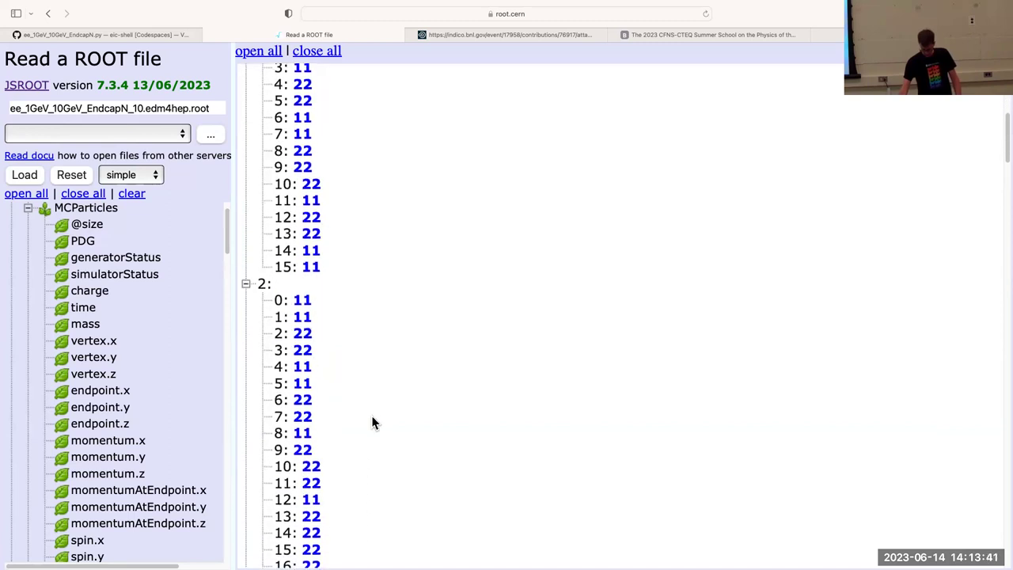
pyautogui.scroll(-2, 359, 454)
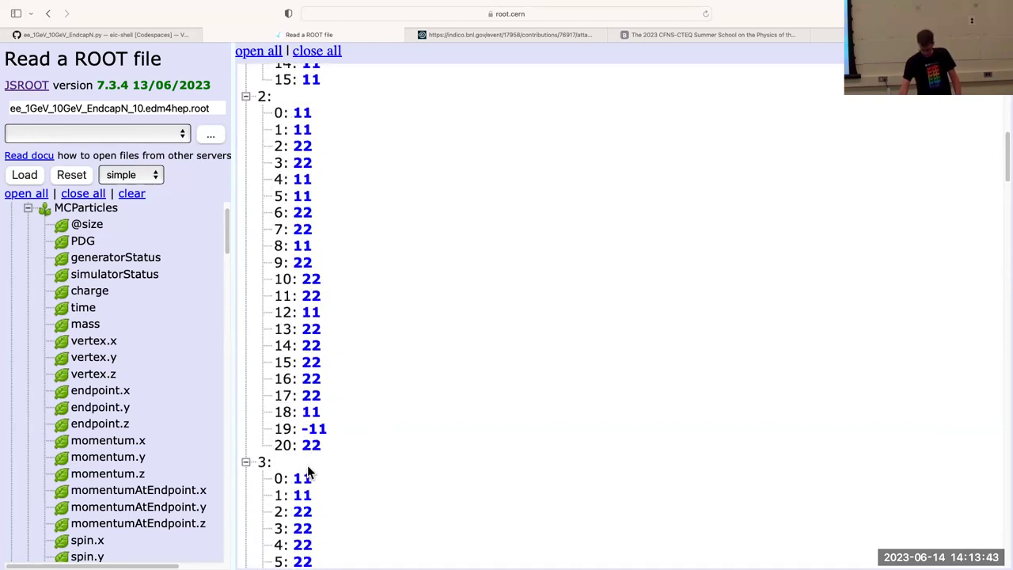
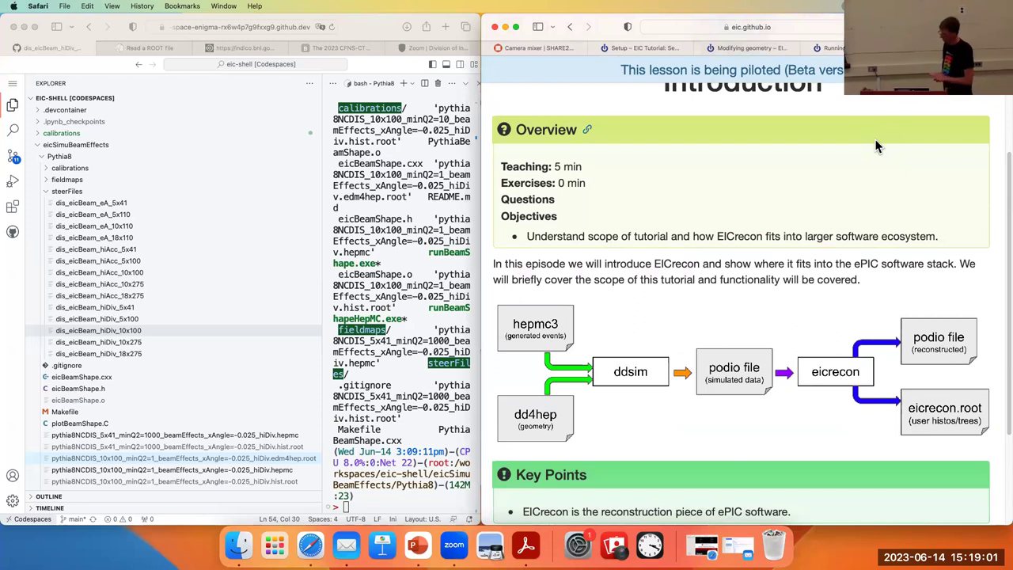
# Hide the file explorer in the eic-shell codespace to widen the terminal, and switch to the Read a ROOT file page
pyautogui.click(13, 107)
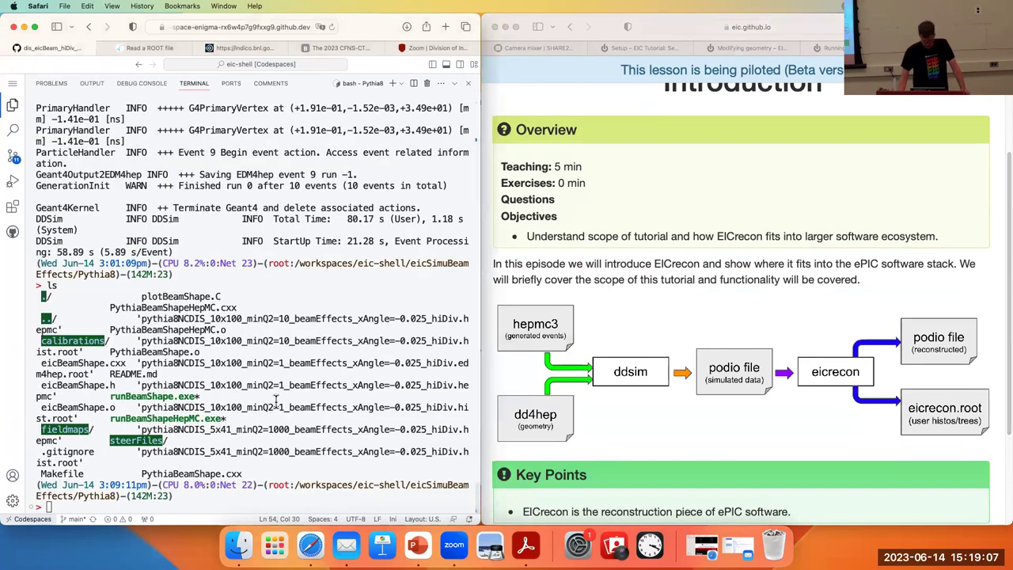
pyautogui.click(636, 424)
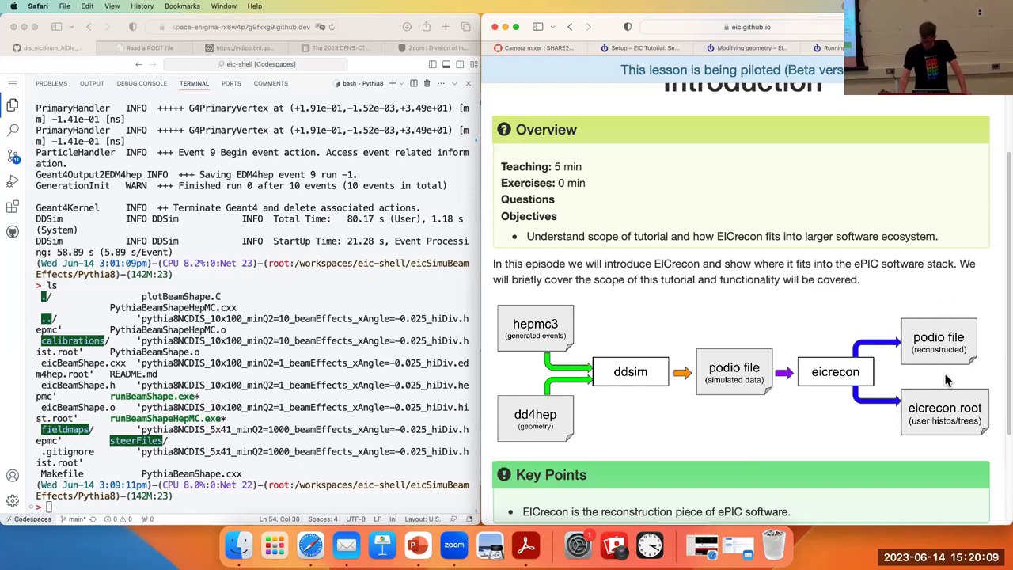
pyautogui.click(152, 49)
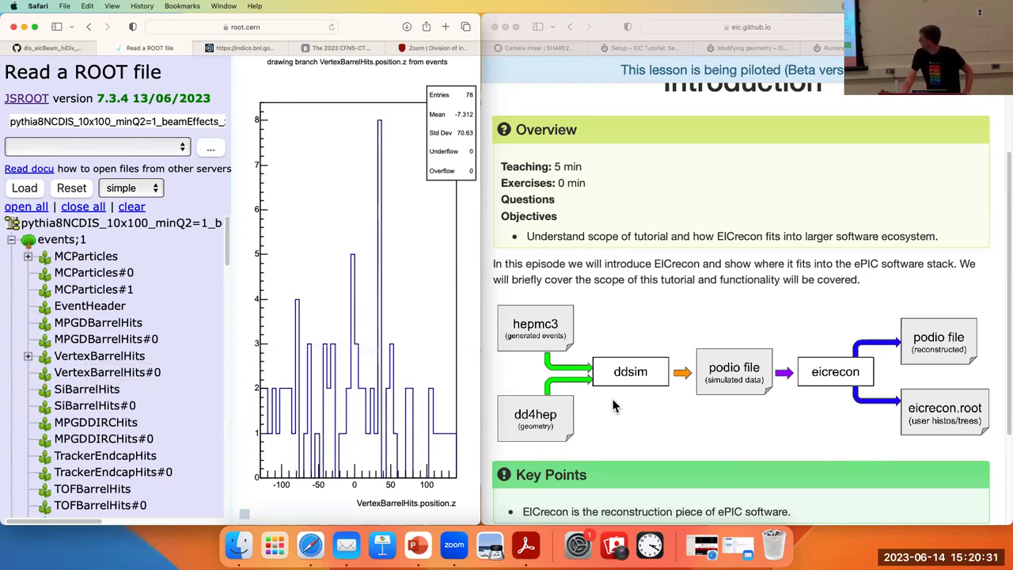
# Advance the EICrecon tutorial to the Work Environment lesson and read its instructions for setting up and running eicrecon
pyautogui.scroll(-4, 632, 394)
pyautogui.click(978, 411)
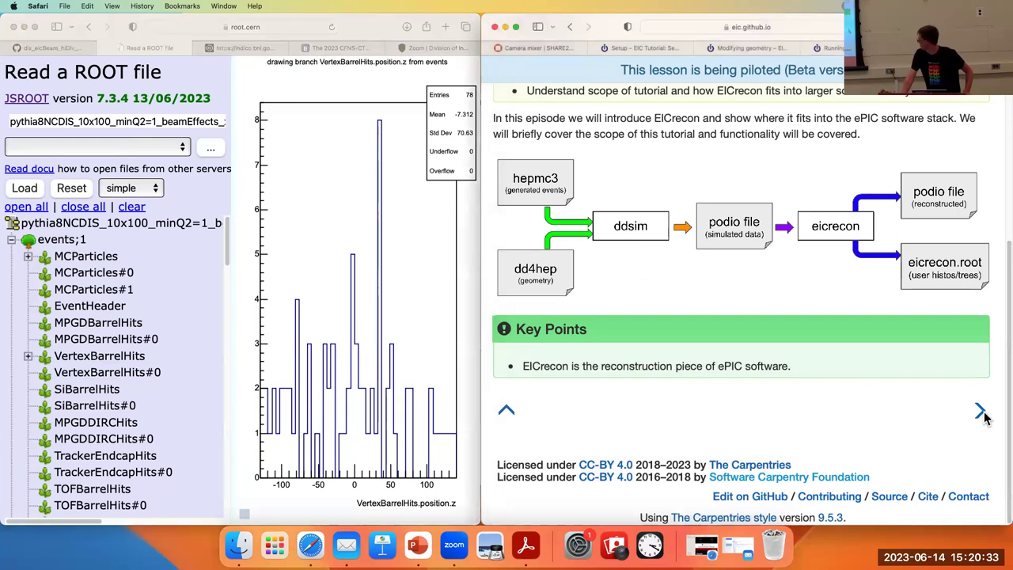
pyautogui.scroll(-6, 729, 330)
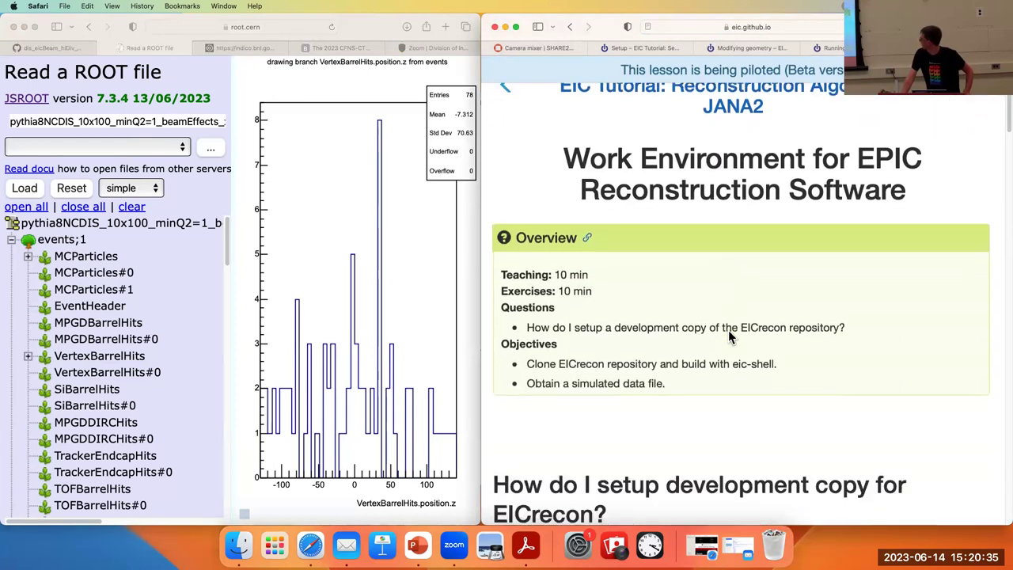
pyautogui.scroll(-12, 728, 331)
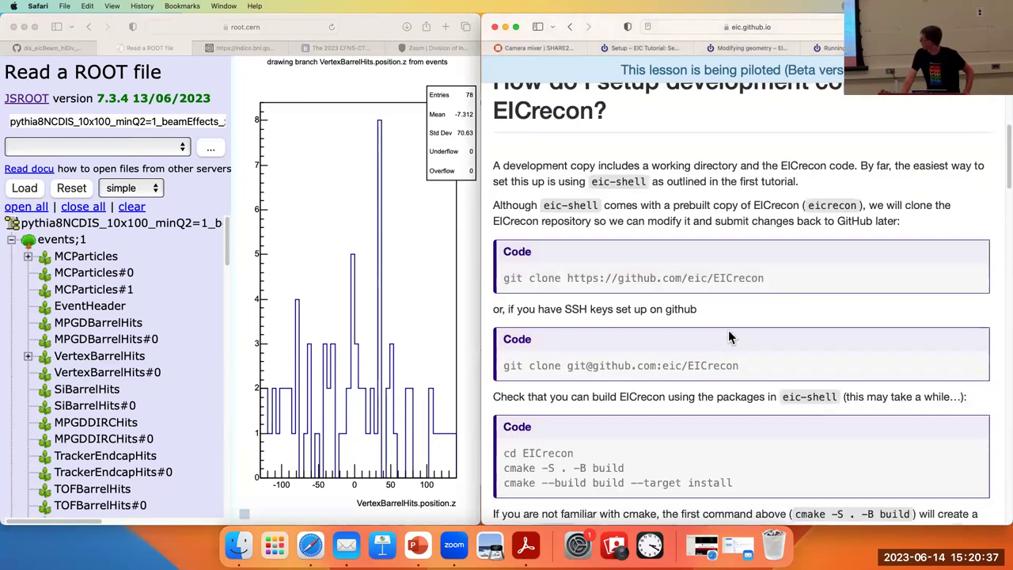
pyautogui.scroll(-10, 728, 337)
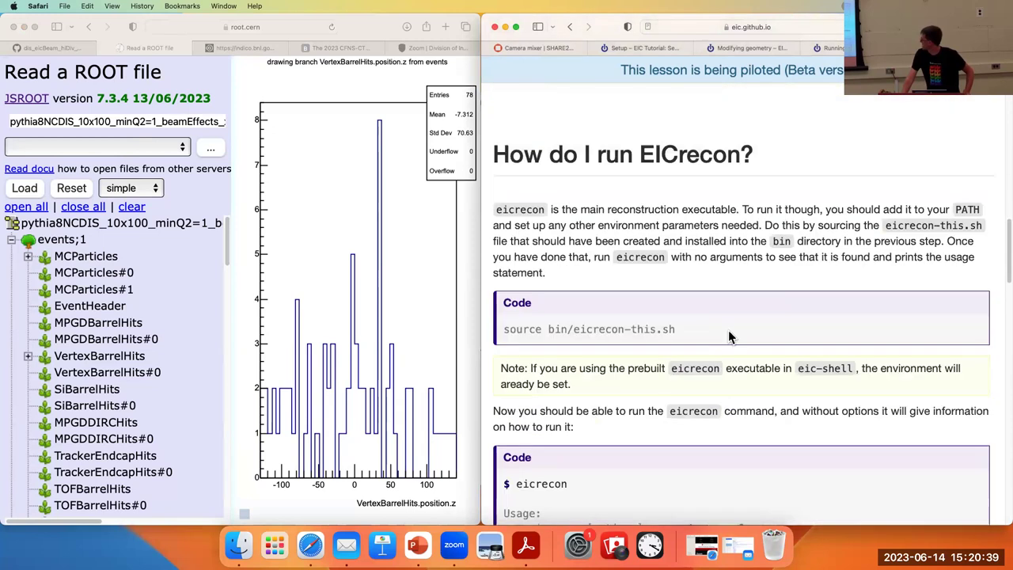
pyautogui.scroll(-6, 728, 336)
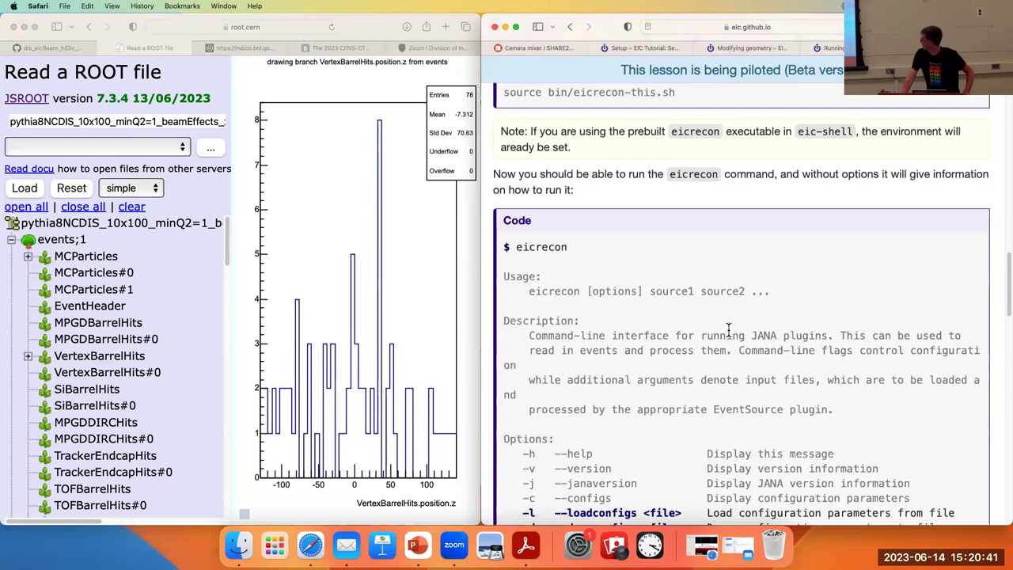
pyautogui.scroll(1, 728, 332)
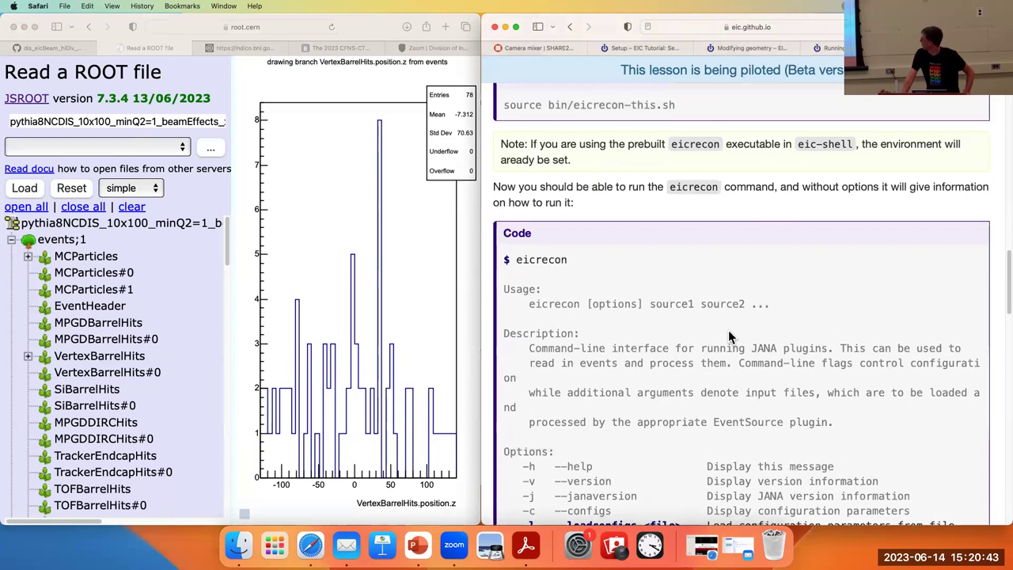
pyautogui.scroll(-2, 729, 336)
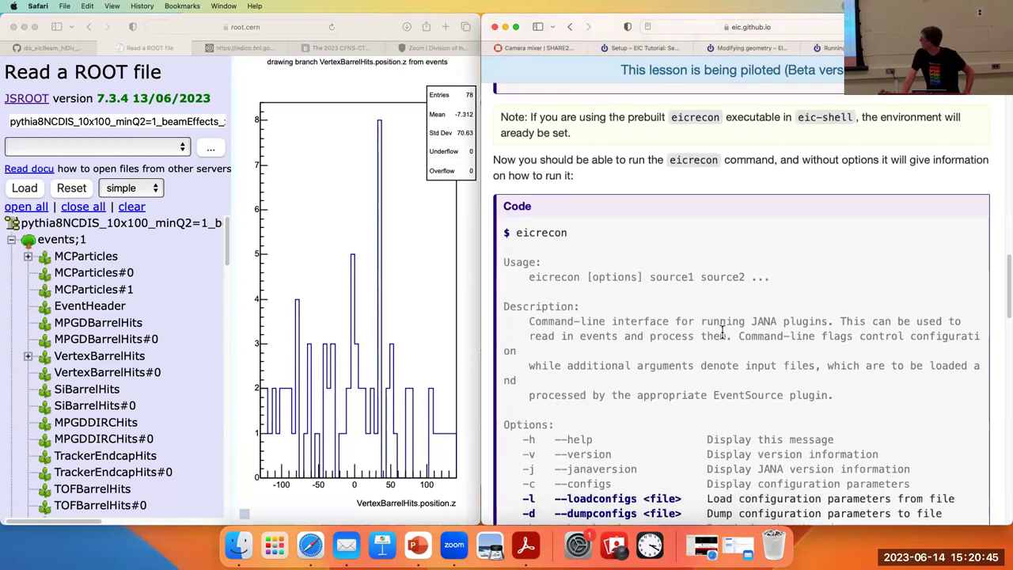
pyautogui.doubleClick(690, 117)
pyautogui.click(791, 143)
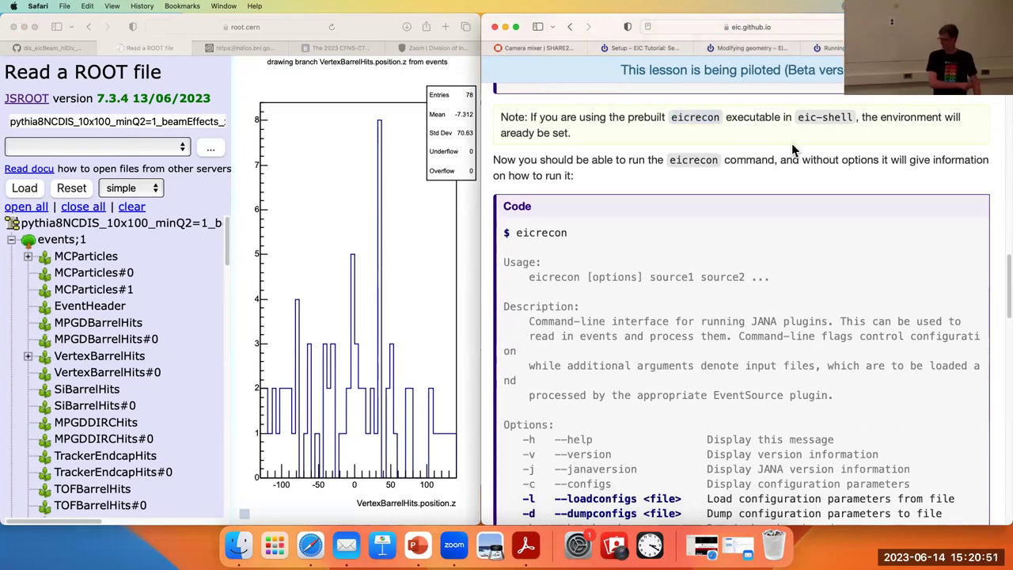
# Run eicrecon without arguments in the codespace terminal, and find the matching options and examples in the tutorial
pyautogui.click(36, 46)
pyautogui.write('eicrecon')
pyautogui.press('Return')
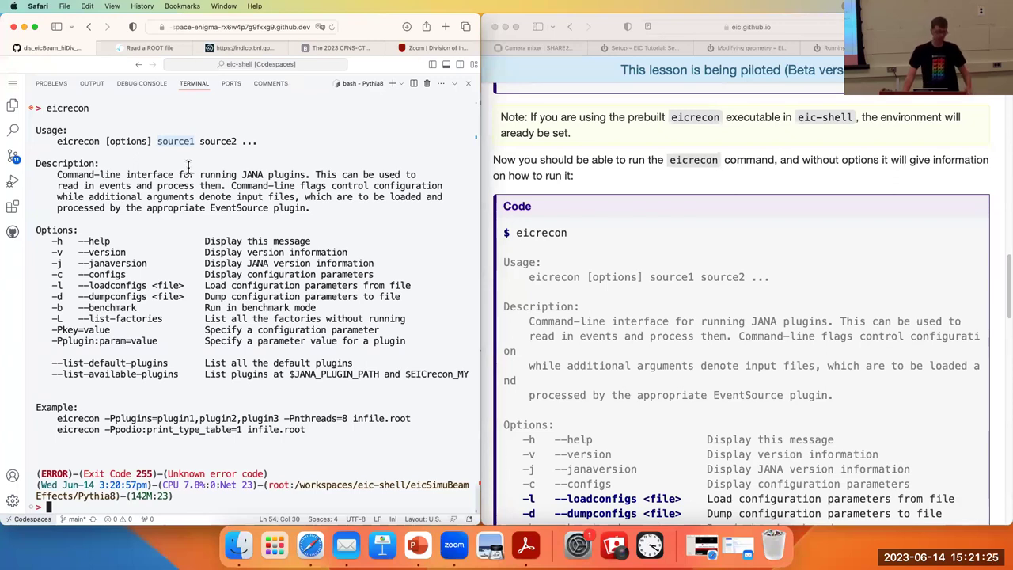
pyautogui.scroll(-5, 617, 327)
pyautogui.scroll(-3, 731, 383)
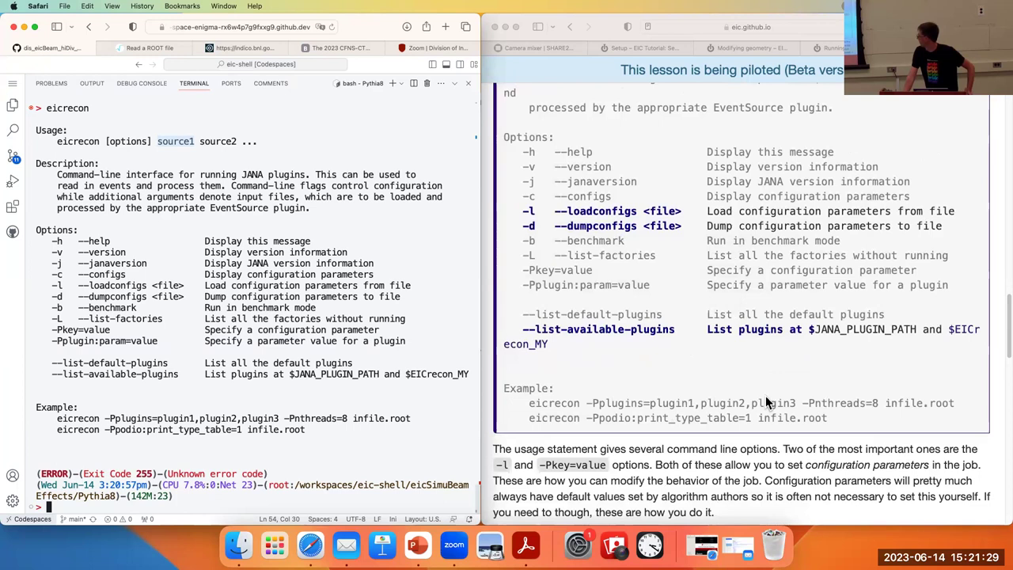
# Read the tutorial's section on getting a simulated data file, covering the ddsim command and the eicrecon exercise command
pyautogui.scroll(-8, 731, 381)
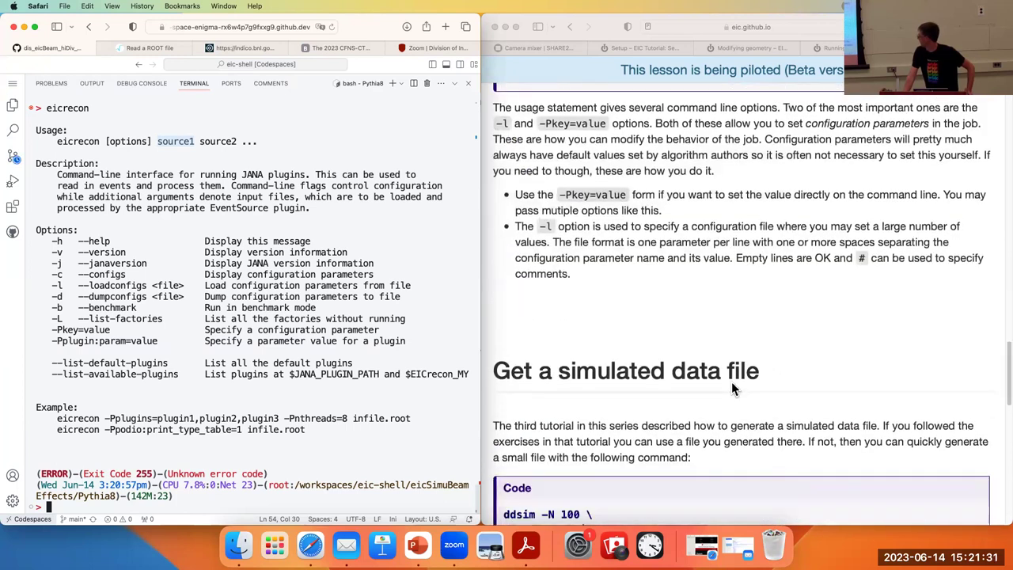
pyautogui.doubleClick(538, 173)
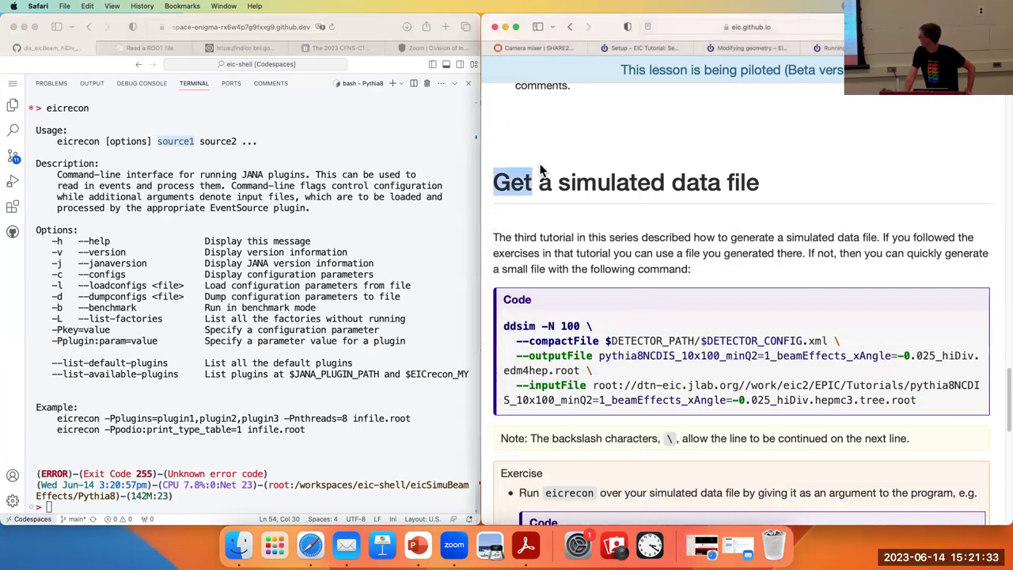
pyautogui.scroll(-2, 645, 166)
pyautogui.scroll(1, 645, 166)
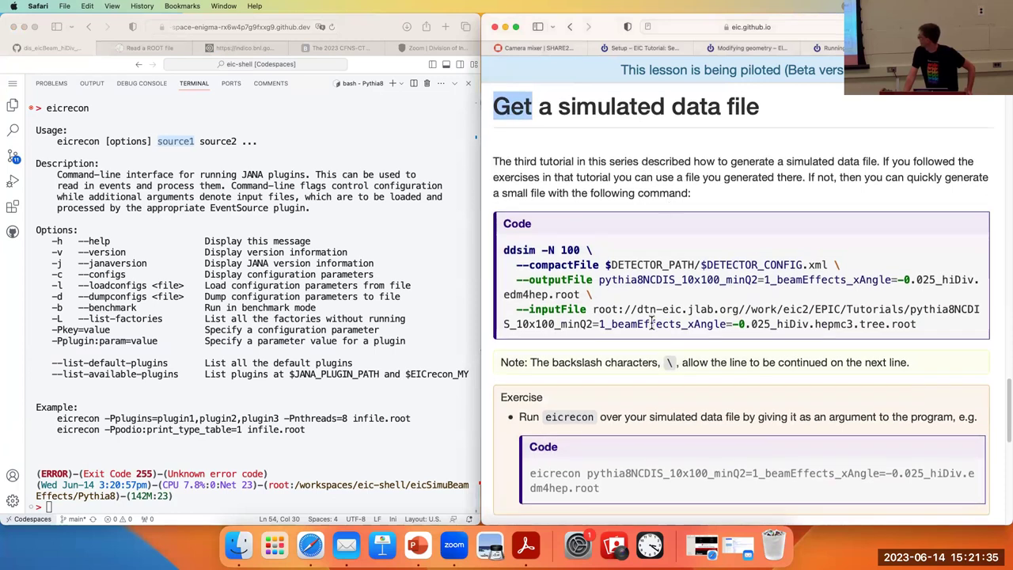
pyautogui.moveTo(506, 250); pyautogui.dragTo(776, 321)
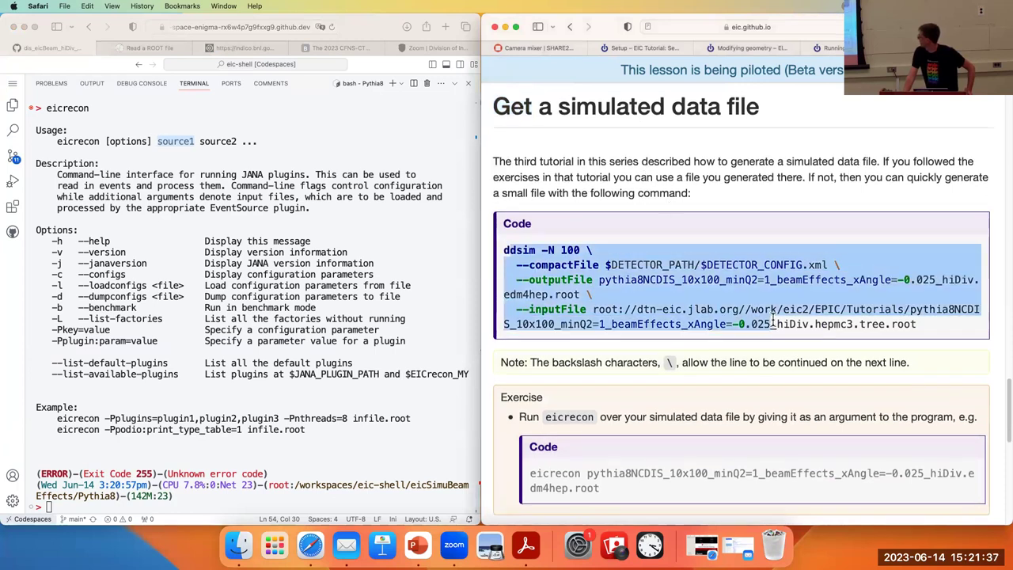
pyautogui.click(777, 321)
pyautogui.moveTo(918, 324); pyautogui.dragTo(514, 246)
pyautogui.click(523, 247)
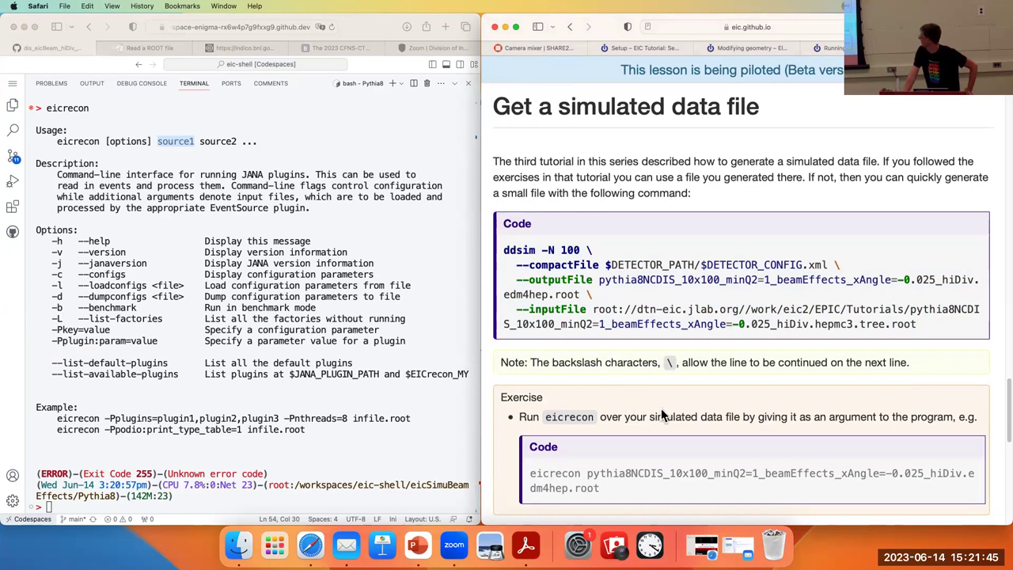
pyautogui.scroll(-1, 662, 415)
pyautogui.doubleClick(565, 466)
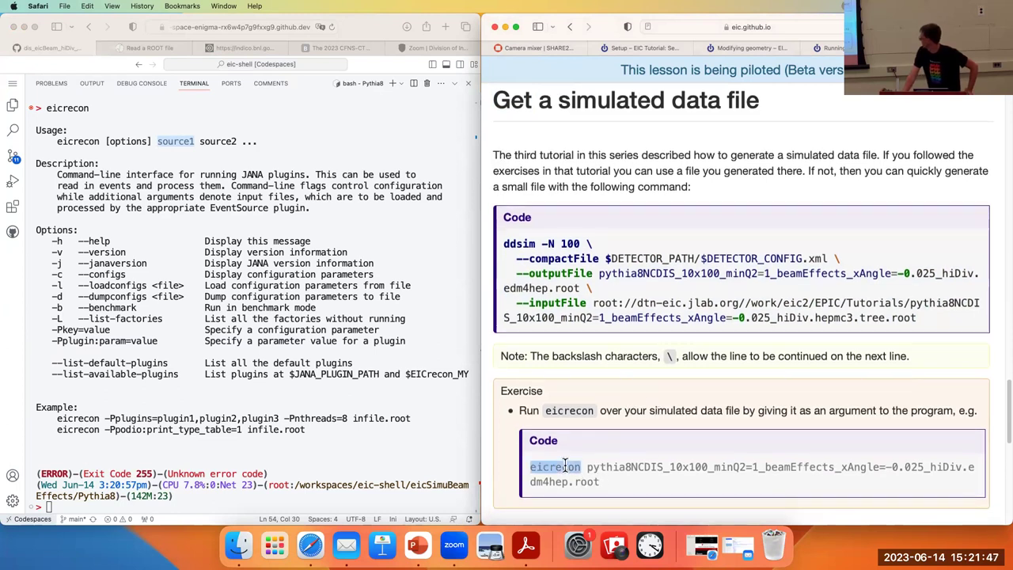
# Begin an eicrecon command in the codespace terminal and list the completions for input files starting with "pyt"
pyautogui.click(137, 432)
pyautogui.write('eicrec')
pyautogui.press('Tab')
pyautogui.press('Tab')
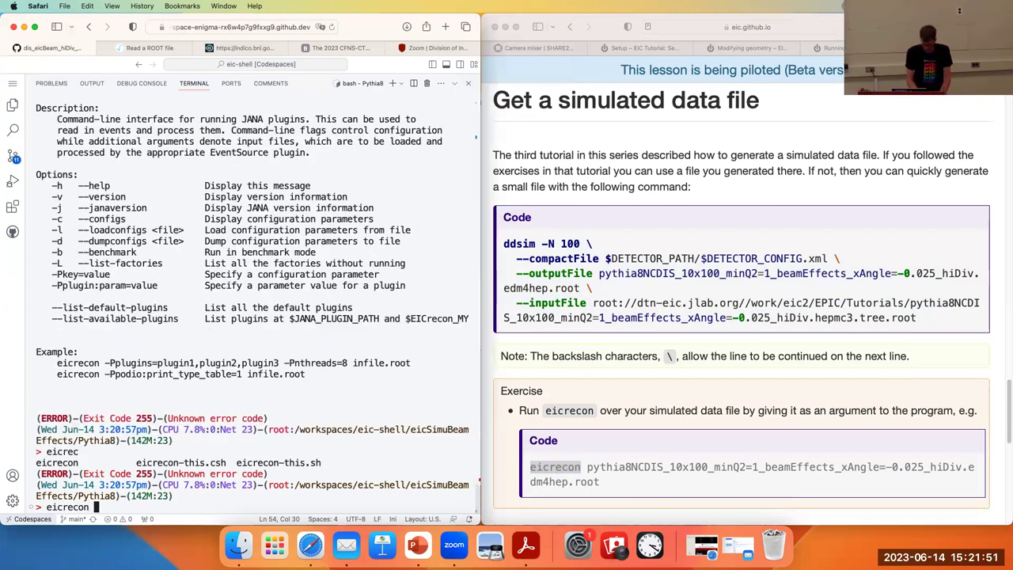
pyautogui.write('pyt')
pyautogui.press('Tab')
pyautogui.press('Tab')
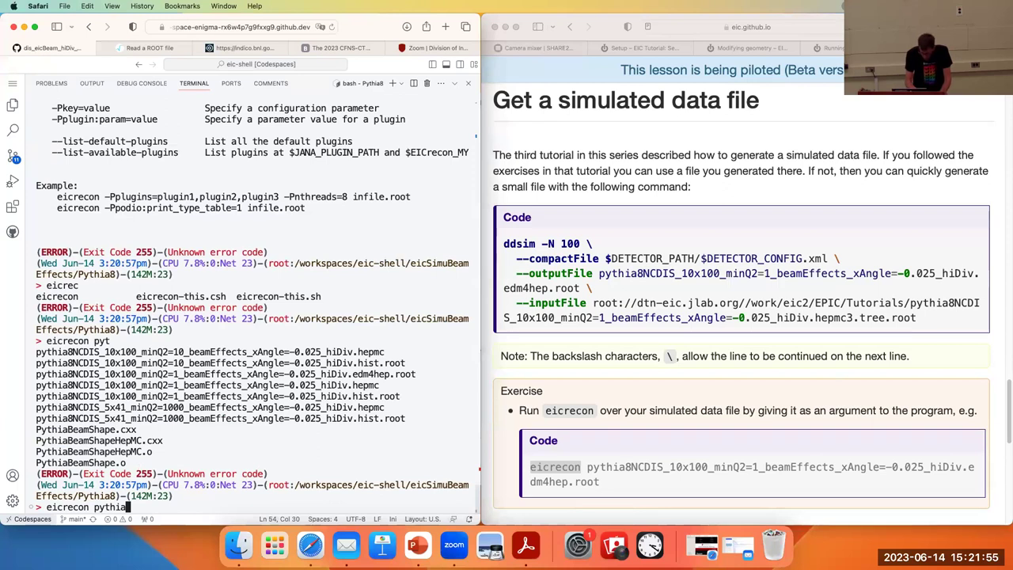
# Complete the eicrecon command with pythia8NCDIS_10x100_minQ2=1_beamEffects_xAngle=-0.025_hiDiv.edm4hep.root as its input file and run it
pyautogui.write('8NCDIS')
pyautogui.press('BackSpace')
pyautogui.write('IS_10x10')
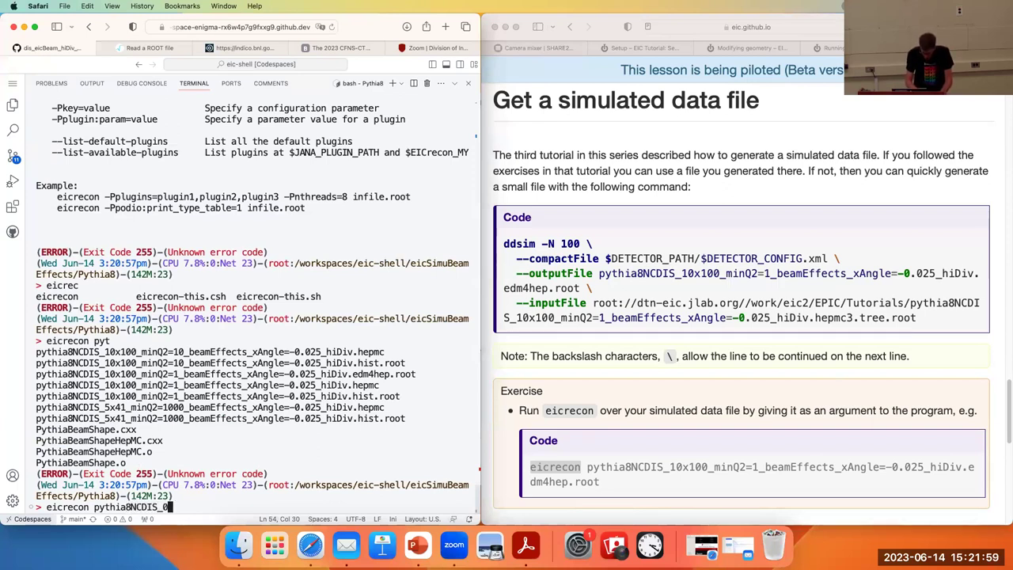
pyautogui.press('Tab')
pyautogui.press('Tab')
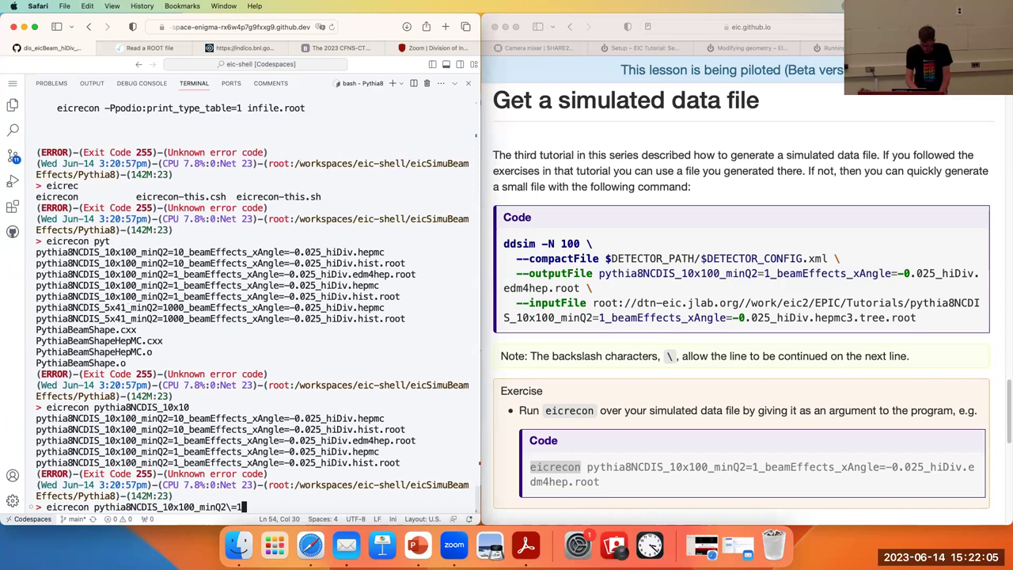
pyautogui.write('_be')
pyautogui.press('Tab')
pyautogui.press('Tab')
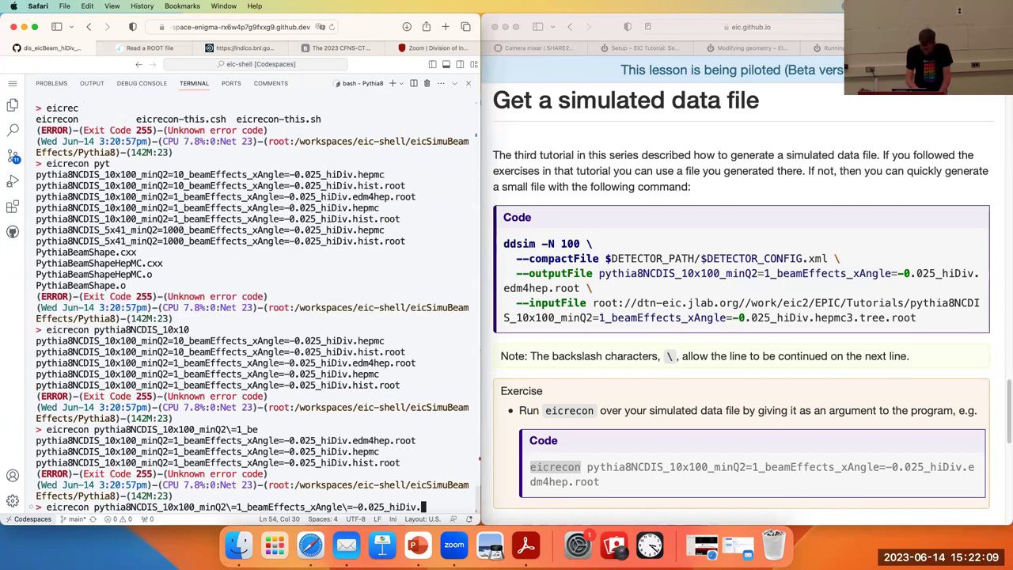
pyautogui.write('ed')
pyautogui.press('Tab')
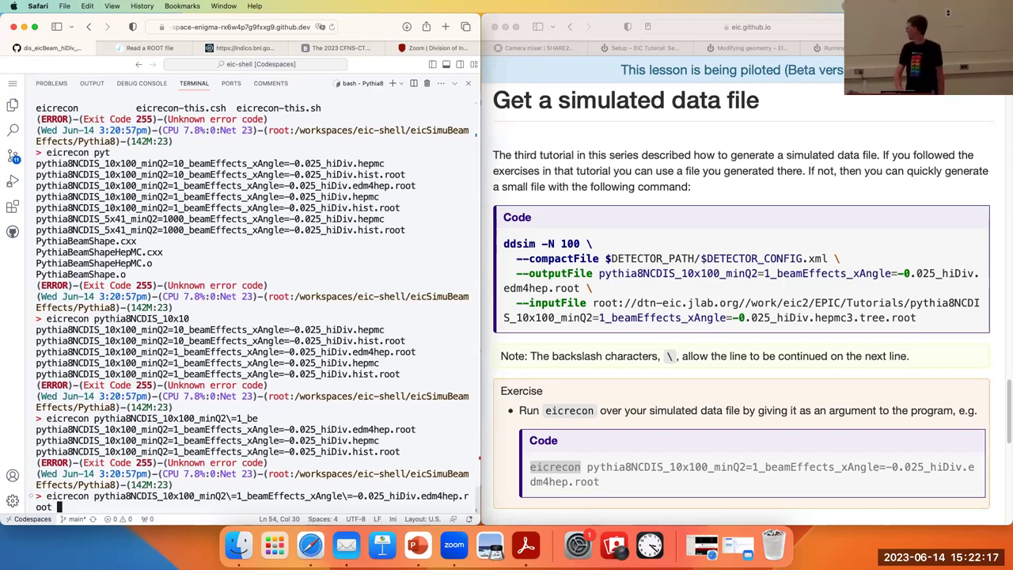
pyautogui.press('Return')
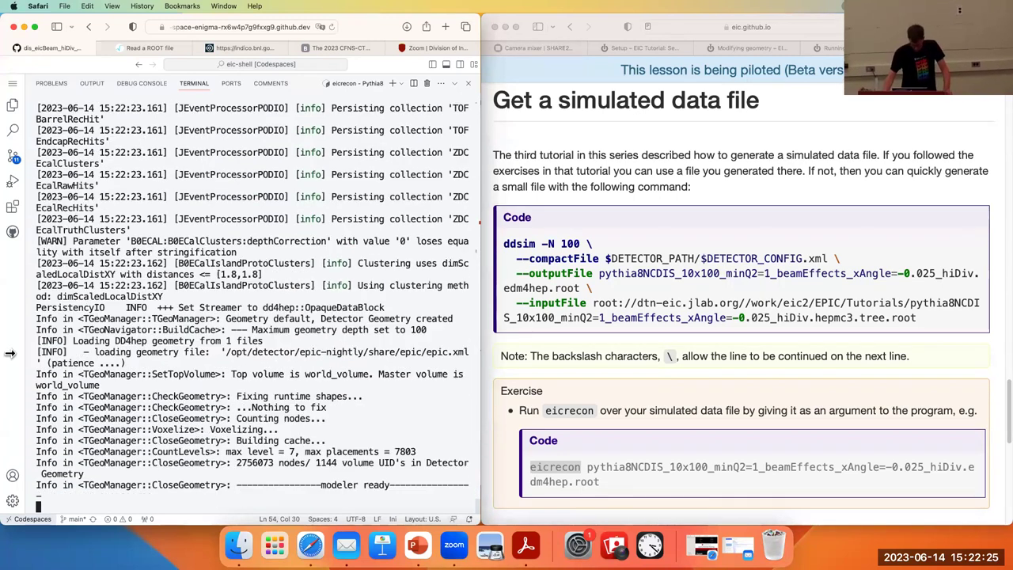
# Make the codespace window full screen with the file explorer shown, and download podio_output.root from the Pythia8 folder
pyautogui.click(34, 28)
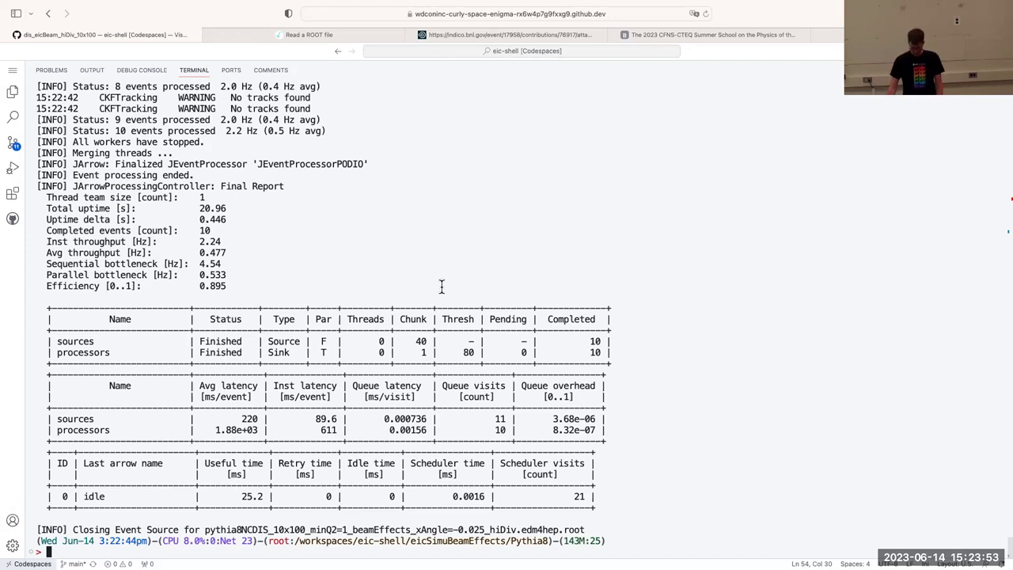
pyautogui.click(11, 92)
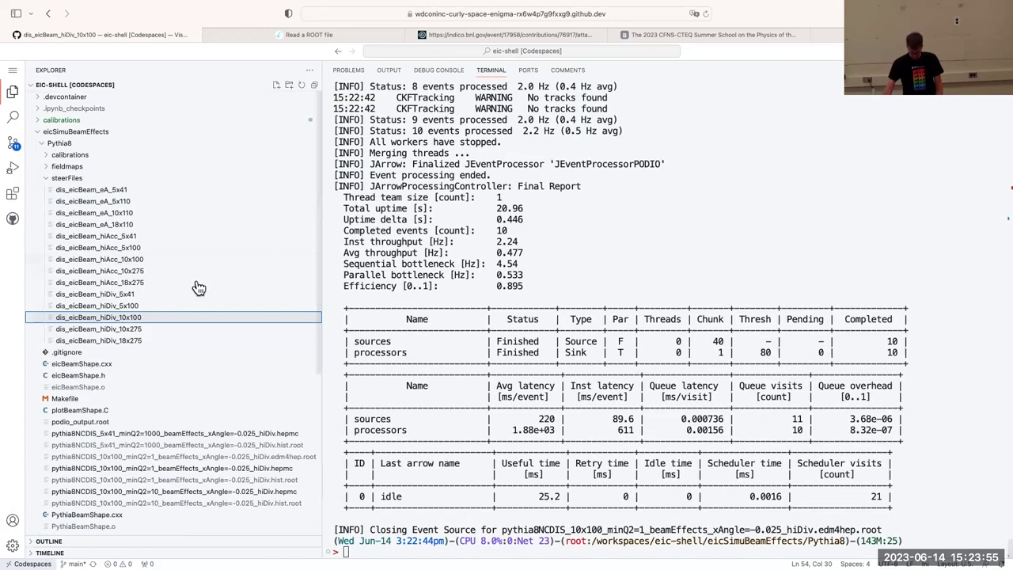
pyautogui.scroll(-1, 204, 354)
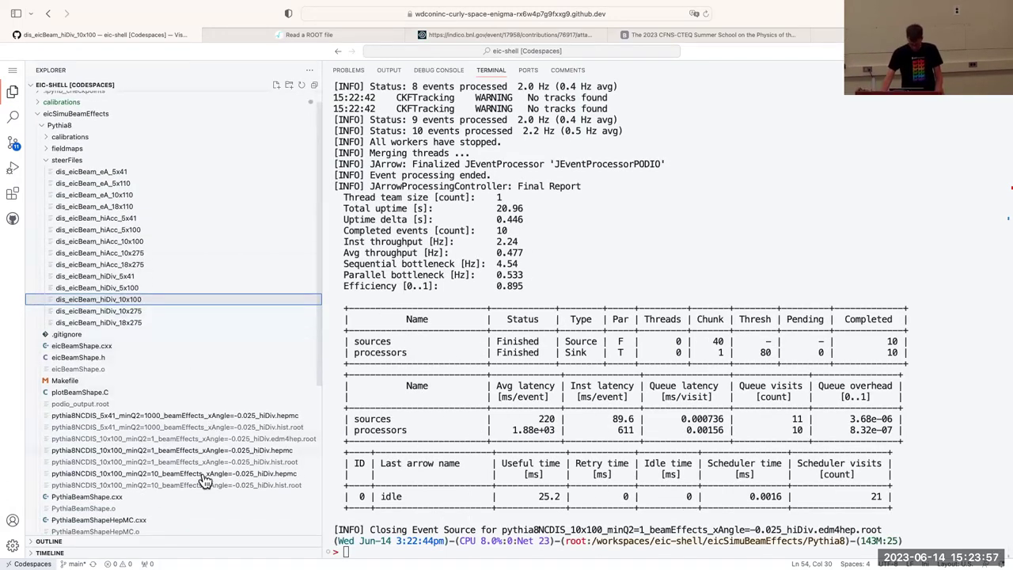
pyautogui.click(85, 403)
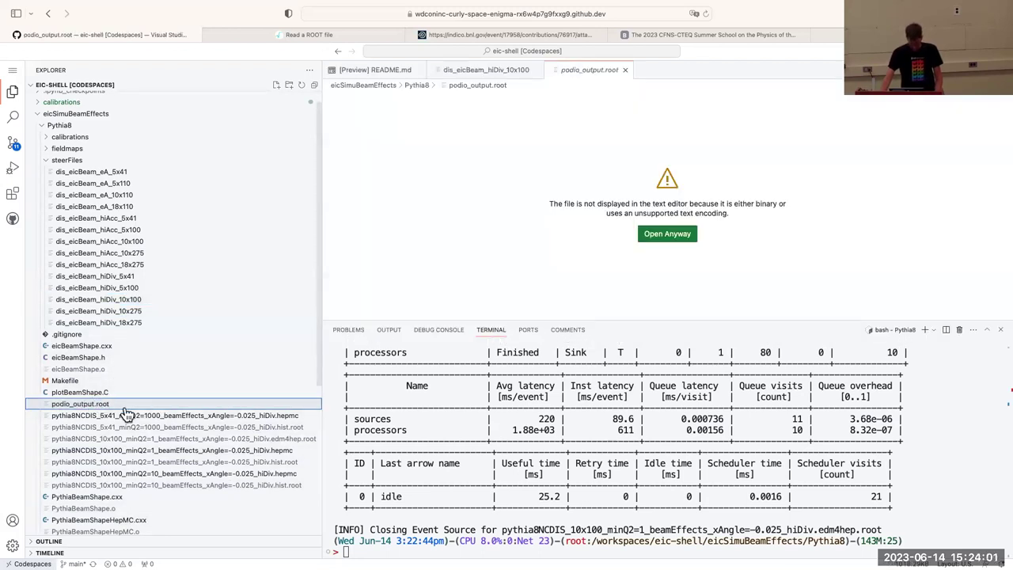
pyautogui.click(503, 418)
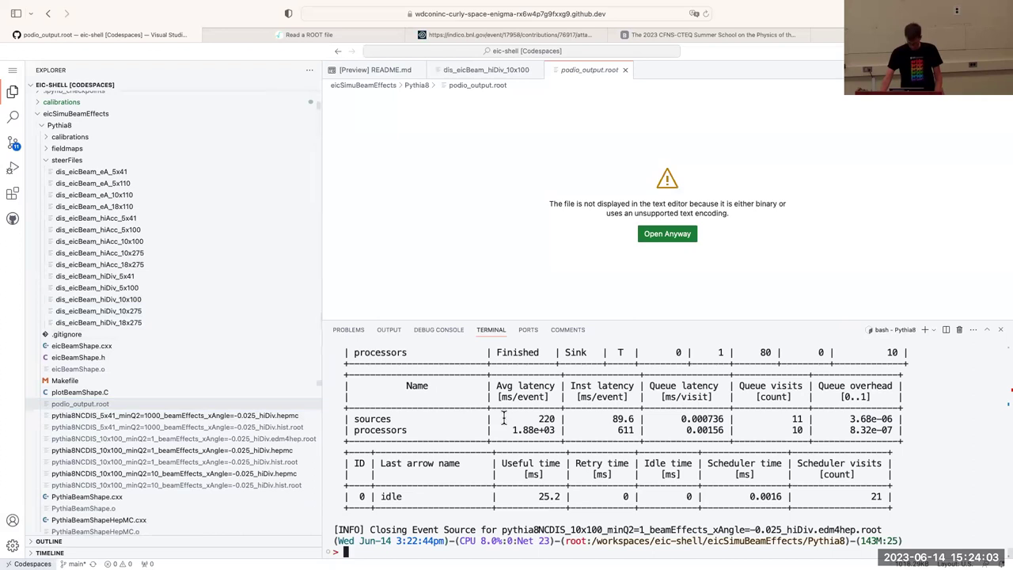
pyautogui.rightClick(100, 405)
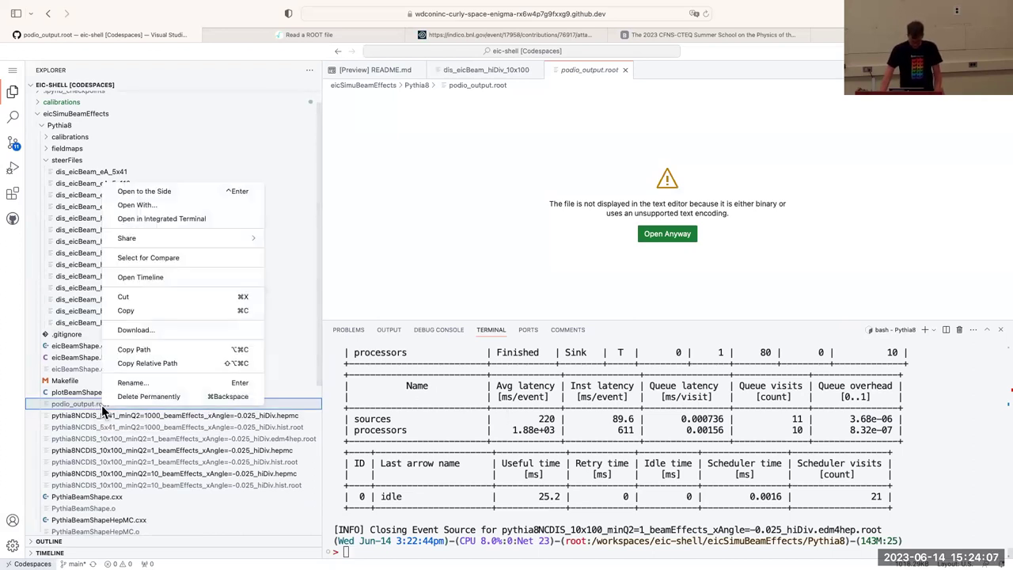
pyautogui.click(163, 330)
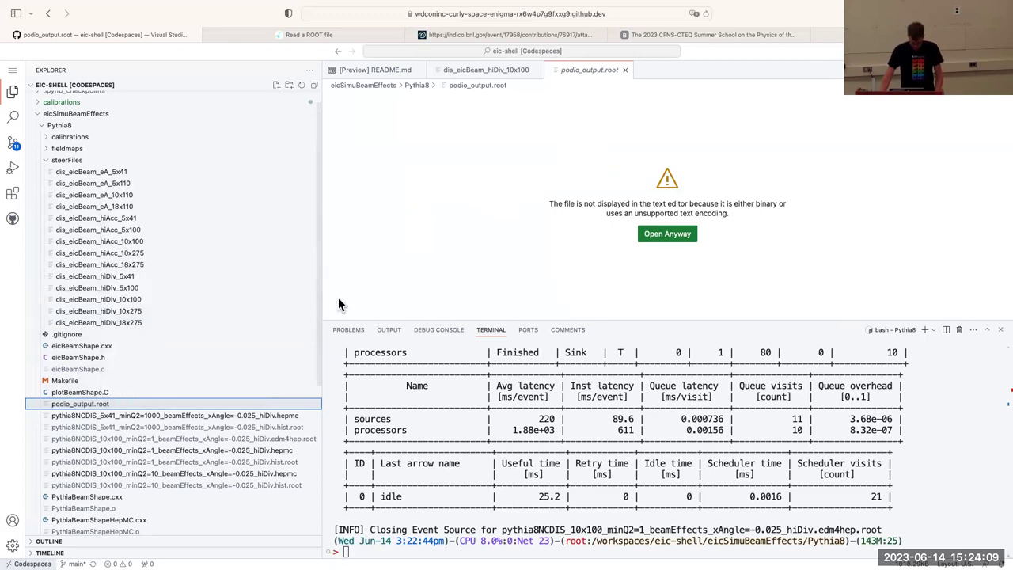
# Reload the Read a ROOT file page and load podio_output.root from the Downloads folder
pyautogui.click(330, 36)
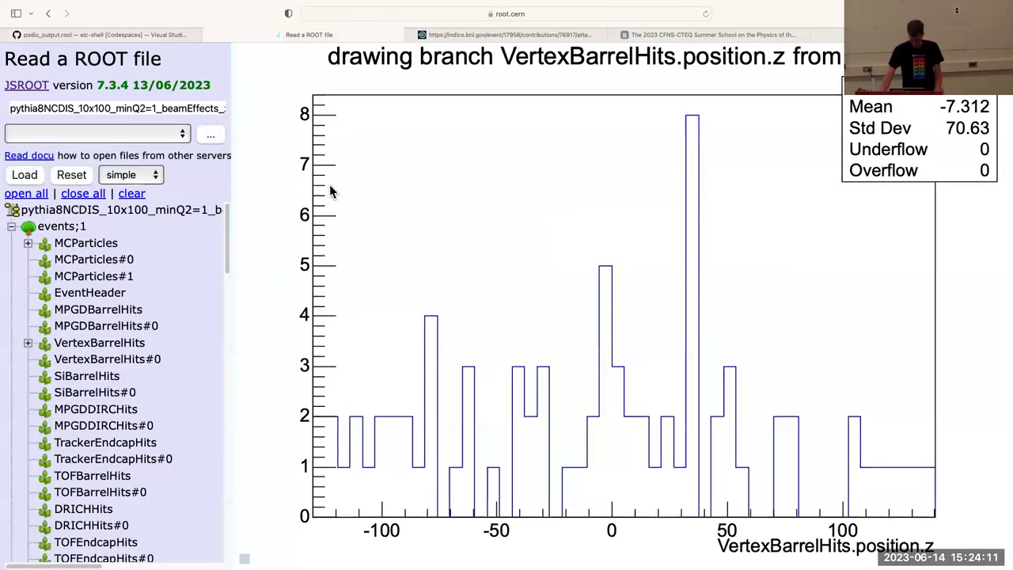
pyautogui.click(705, 13)
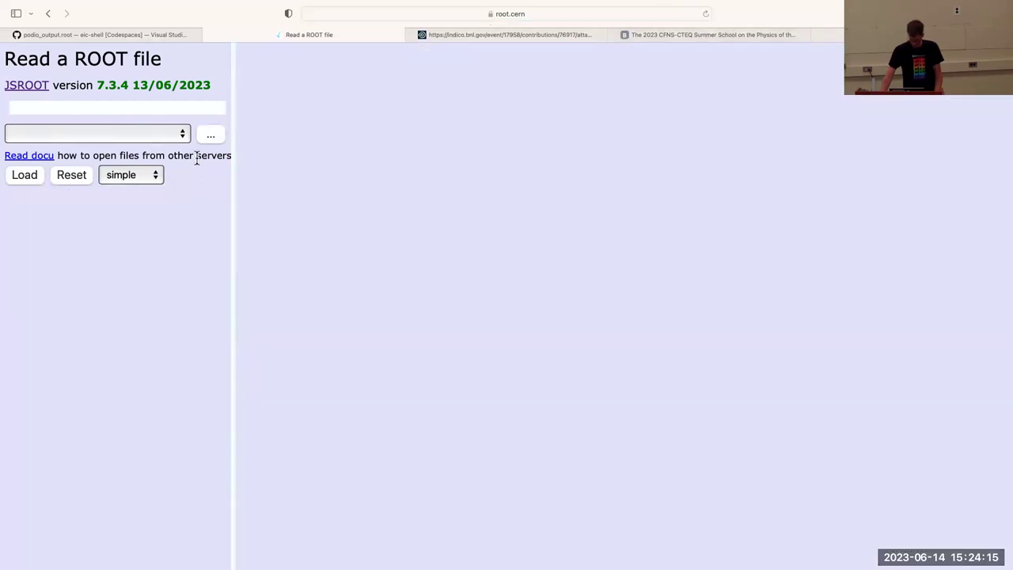
pyautogui.click(210, 138)
pyautogui.scroll(-3, 428, 326)
pyautogui.click(420, 353)
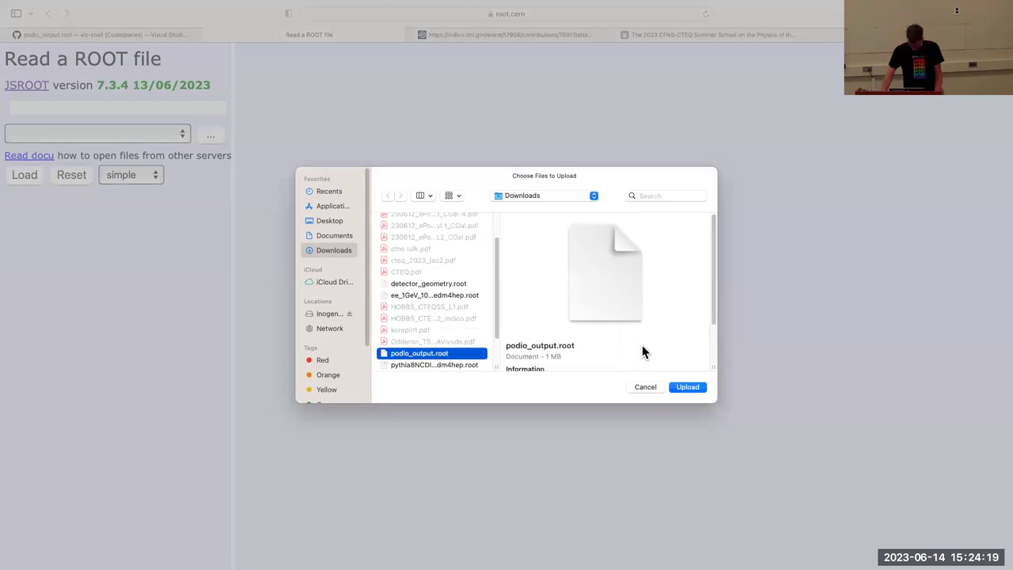
pyautogui.click(687, 388)
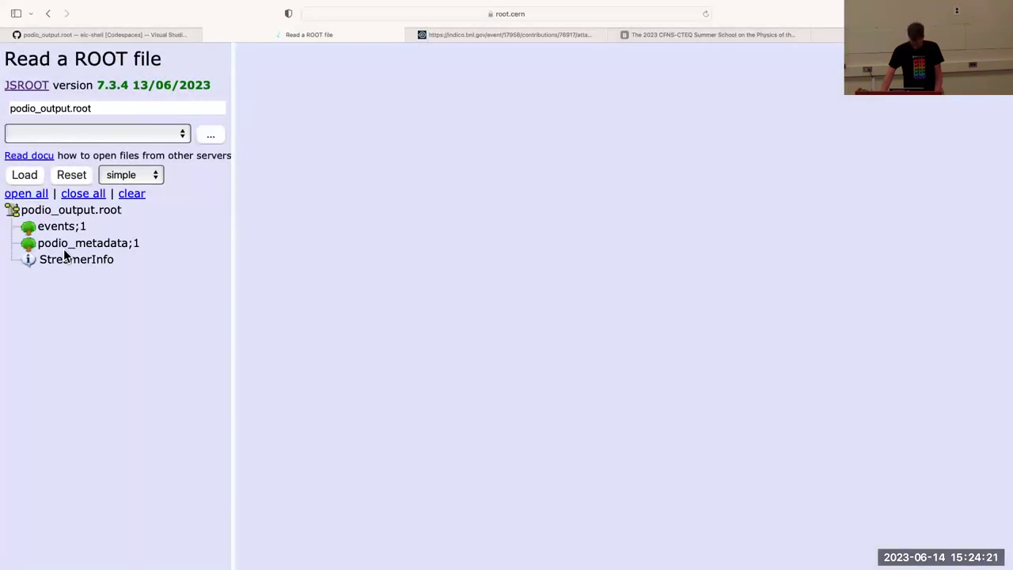
# Expand the events tree of podio_output.root and look through its tracking and electromagnetic calorimeter collections
pyautogui.click(52, 230)
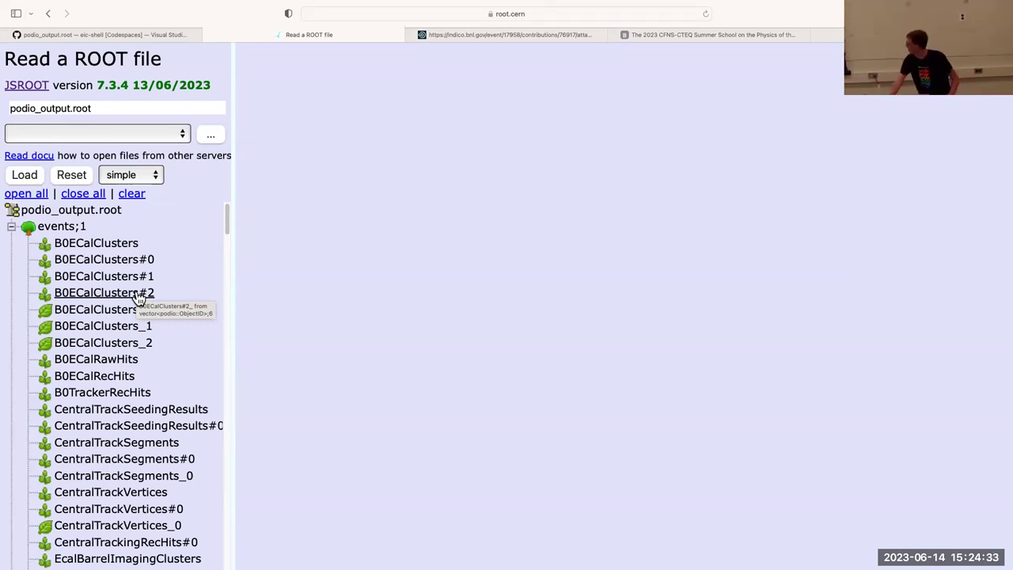
pyautogui.scroll(-3, 132, 341)
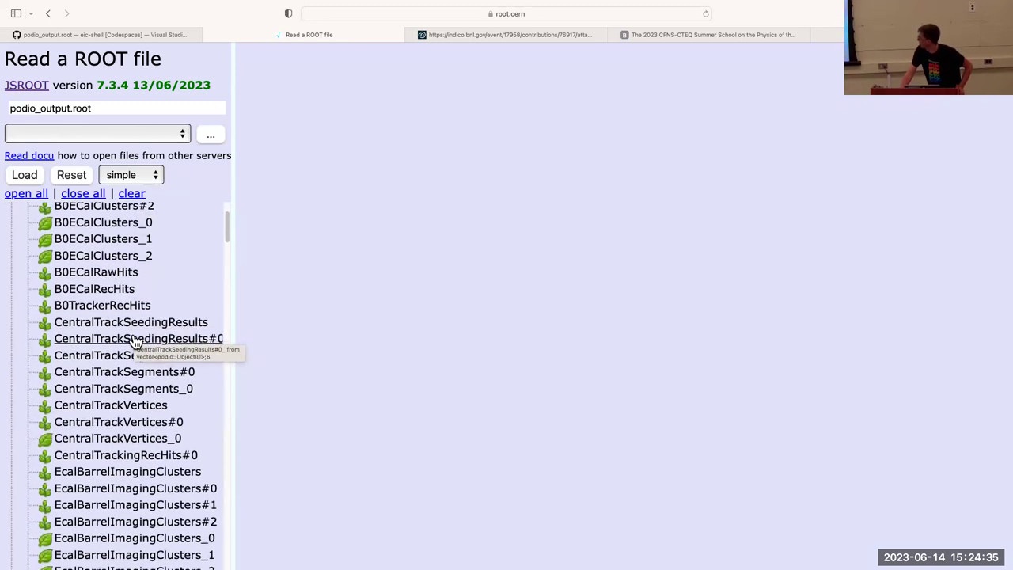
pyautogui.scroll(-3, 136, 373)
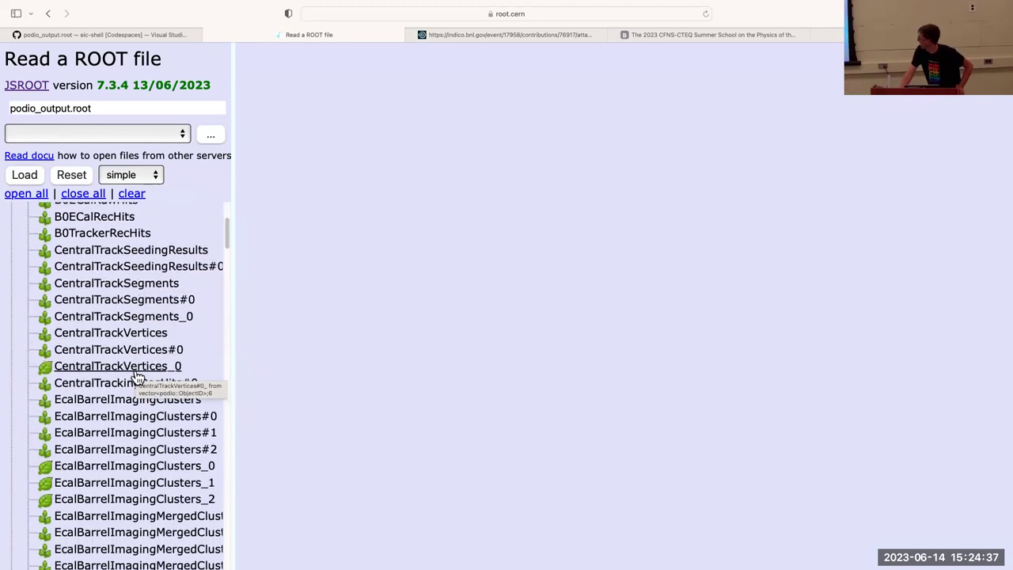
pyautogui.scroll(-3, 136, 378)
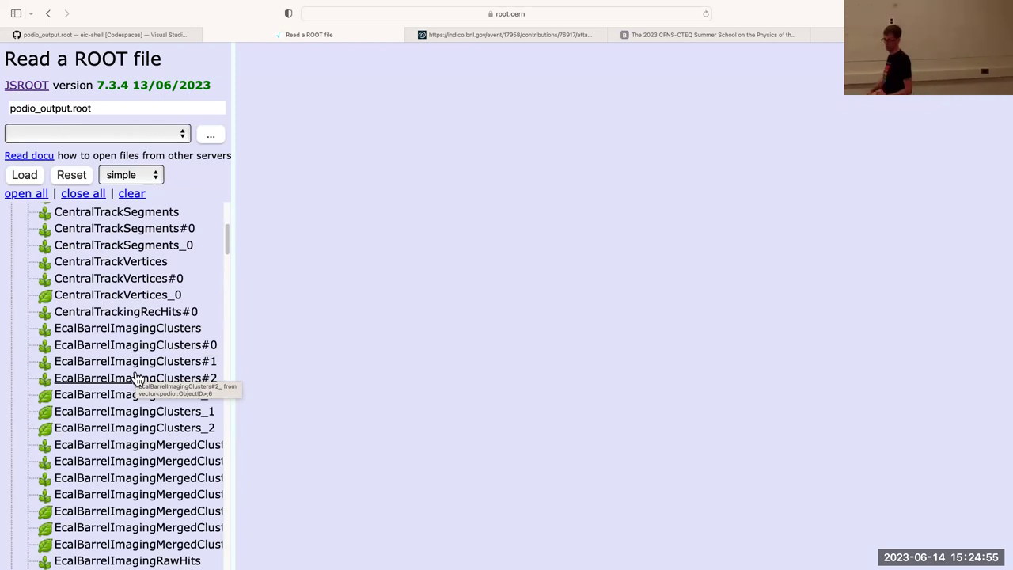
pyautogui.scroll(-5, 150, 364)
pyautogui.scroll(-12, 150, 372)
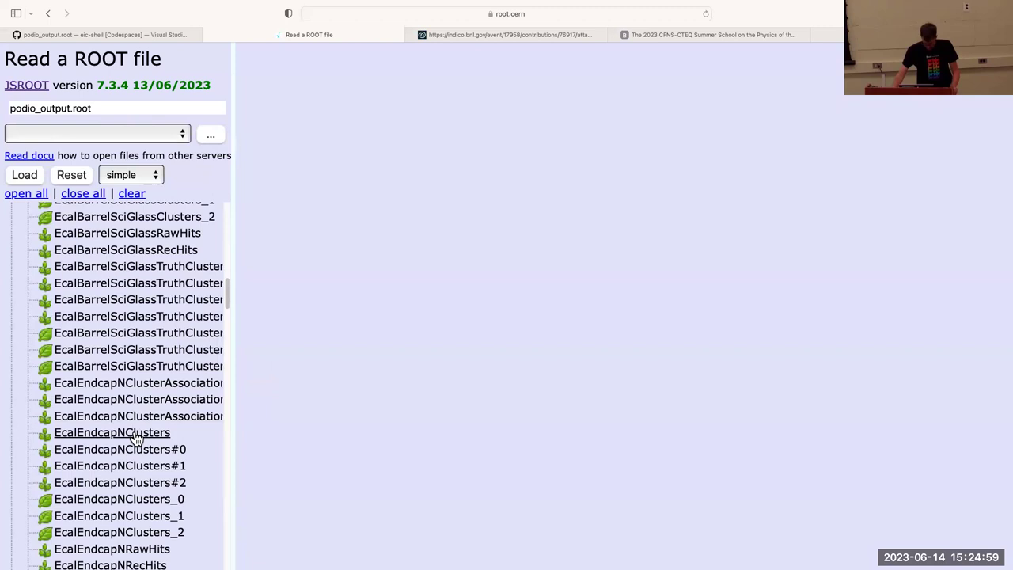
# Expand the EcalEndcapNClusters branch and draw the histogram of its cluster energy
pyautogui.click(136, 435)
pyautogui.scroll(-2, 138, 372)
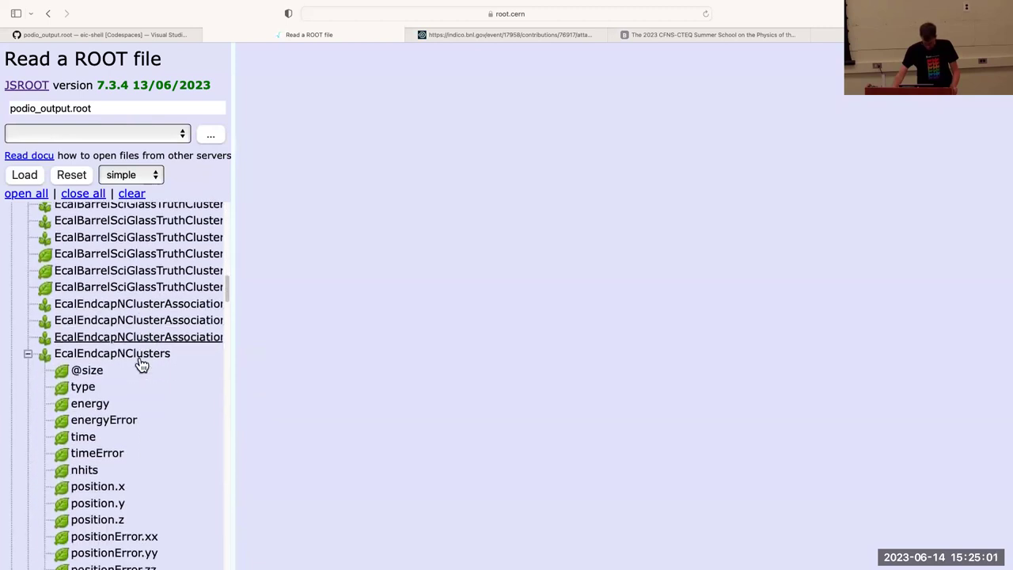
pyautogui.scroll(-2, 138, 356)
pyautogui.doubleClick(100, 327)
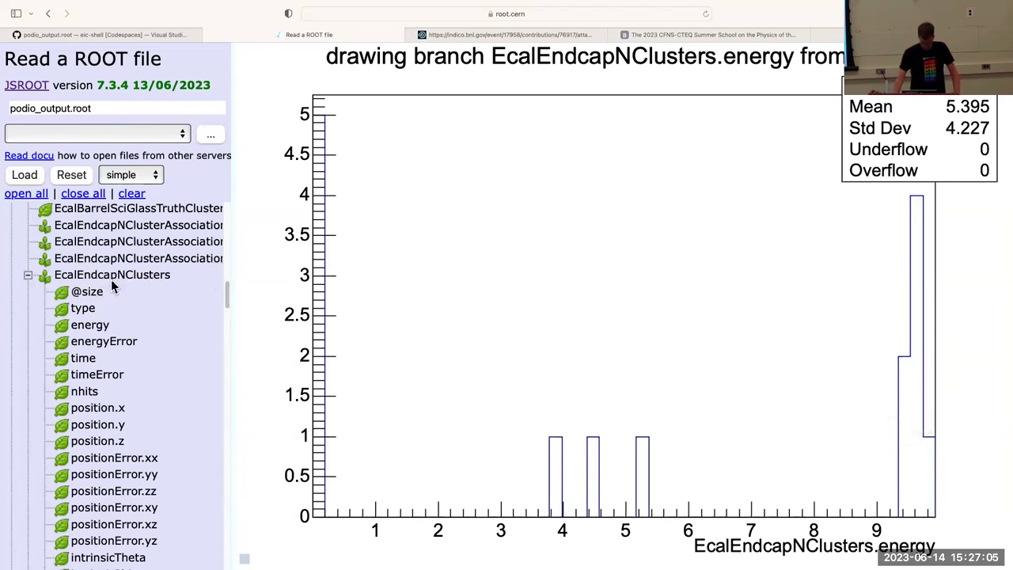
# Collapse the EcalEndcapNClusters branch and load the additional collections at the end of the events tree
pyautogui.scroll(-1, 134, 289)
pyautogui.scroll(1, 134, 289)
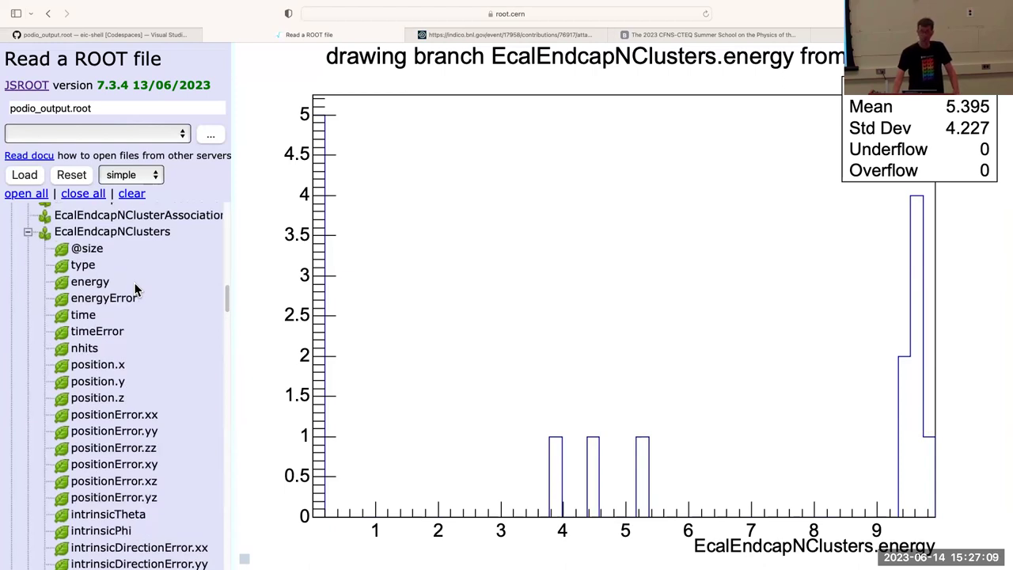
pyautogui.scroll(1, 127, 301)
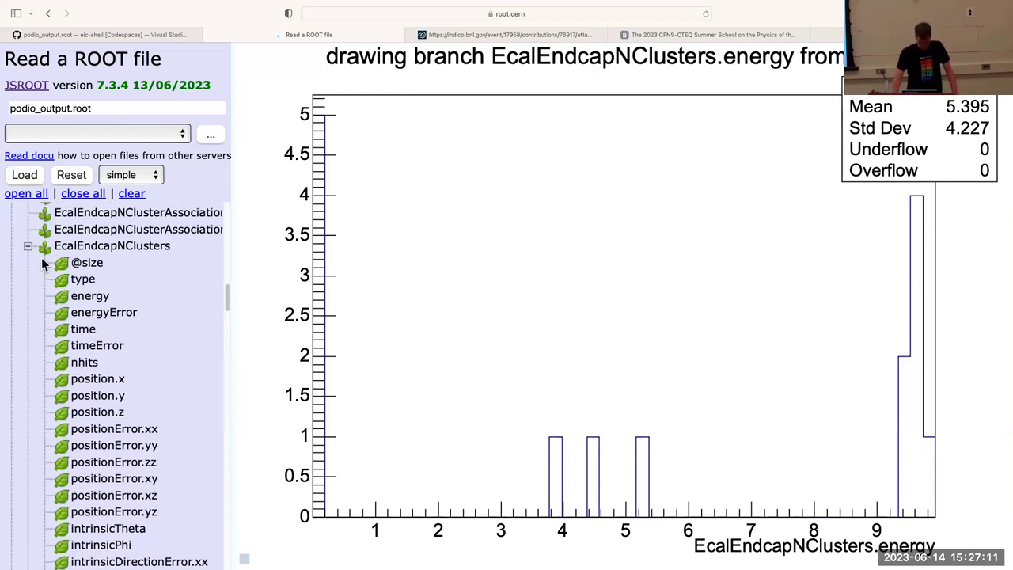
pyautogui.click(28, 246)
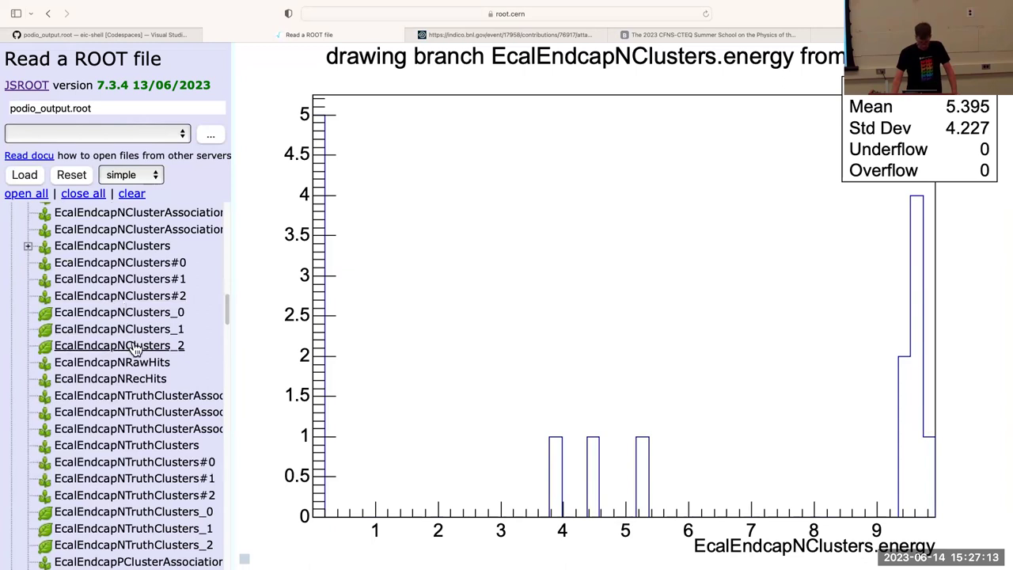
pyautogui.scroll(-3, 133, 346)
pyautogui.scroll(-20, 133, 346)
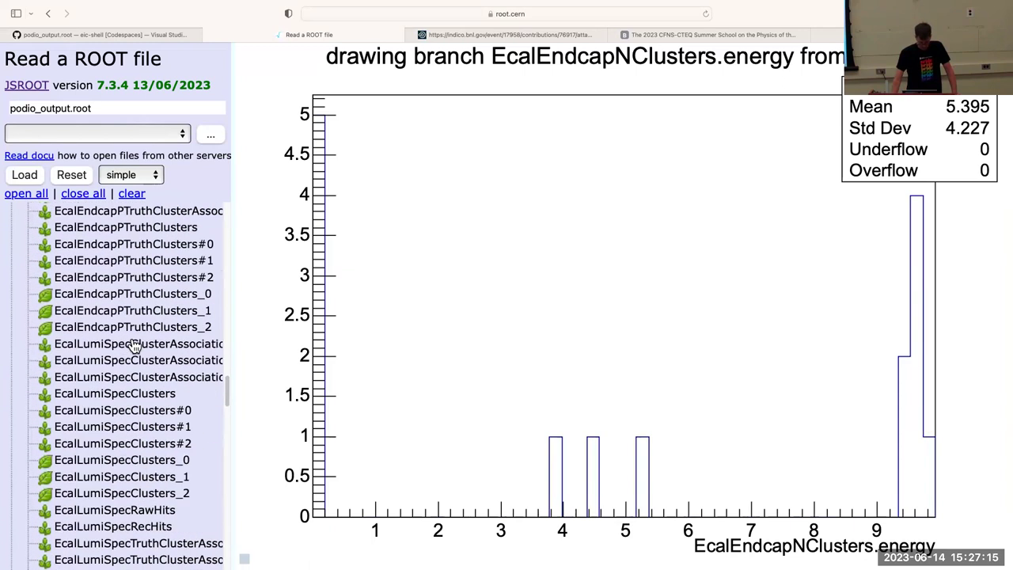
pyautogui.scroll(-20, 133, 346)
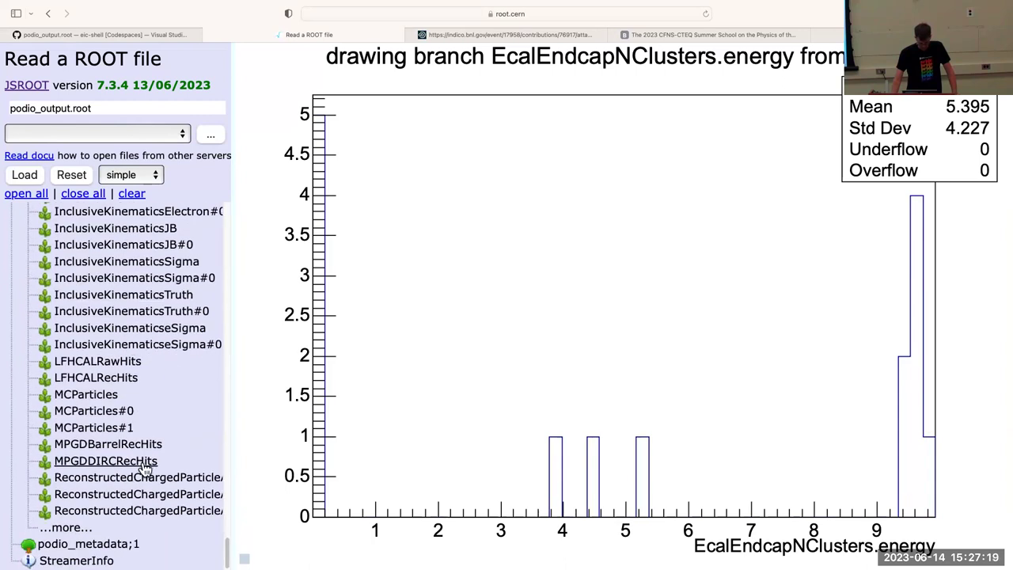
pyautogui.click(79, 527)
pyautogui.scroll(-5, 222, 368)
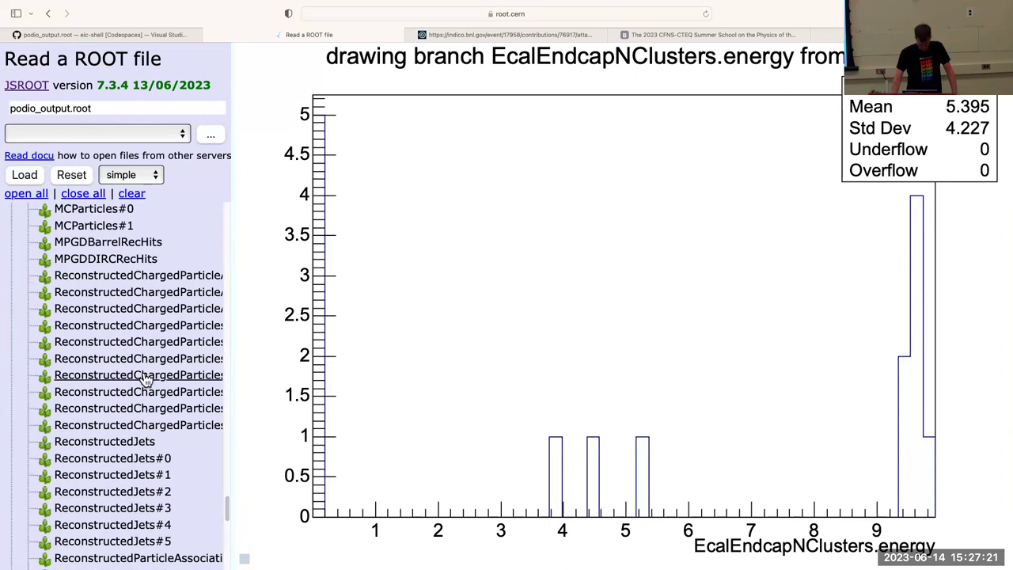
# Widen the file tree pane to fit the collection names and expand the ReconstructedChargedParticles branch
pyautogui.moveTo(233, 358); pyautogui.dragTo(308, 361)
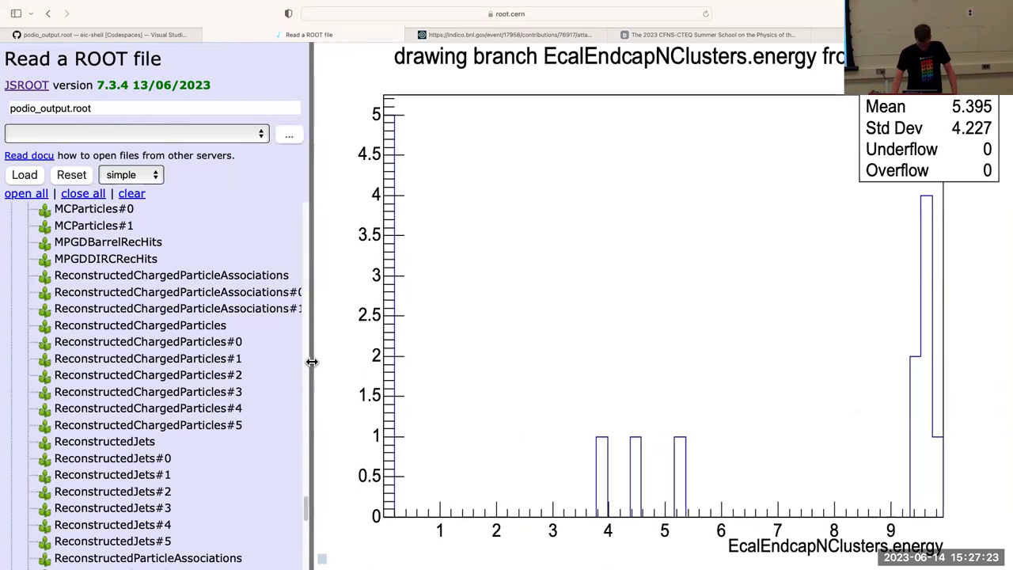
pyautogui.click(175, 327)
pyautogui.scroll(-5, 186, 348)
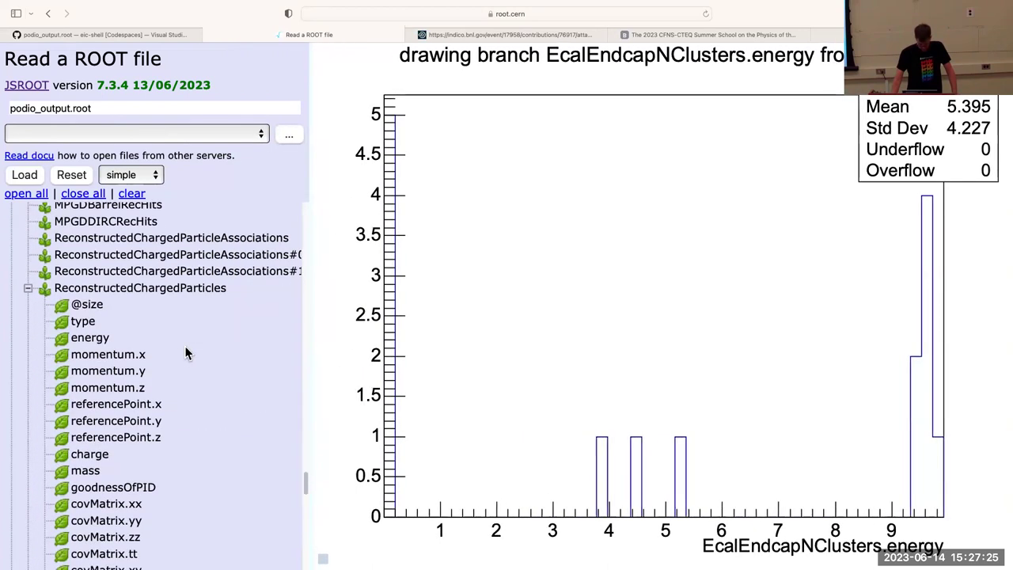
pyautogui.scroll(-1, 186, 343)
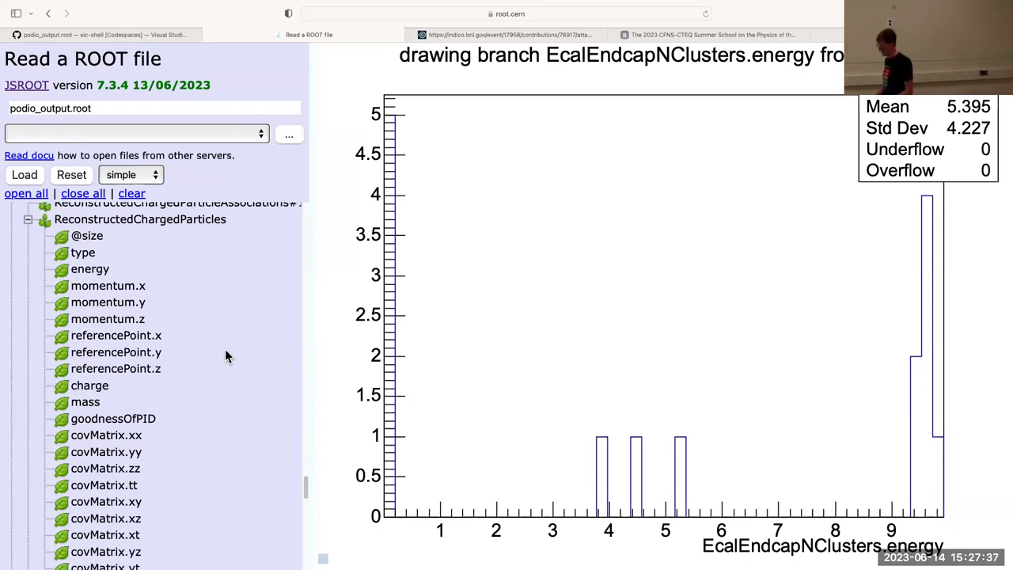
# Draw the energy, type and PDG histograms of the ReconstructedChargedParticles branch one after another
pyautogui.doubleClick(90, 269)
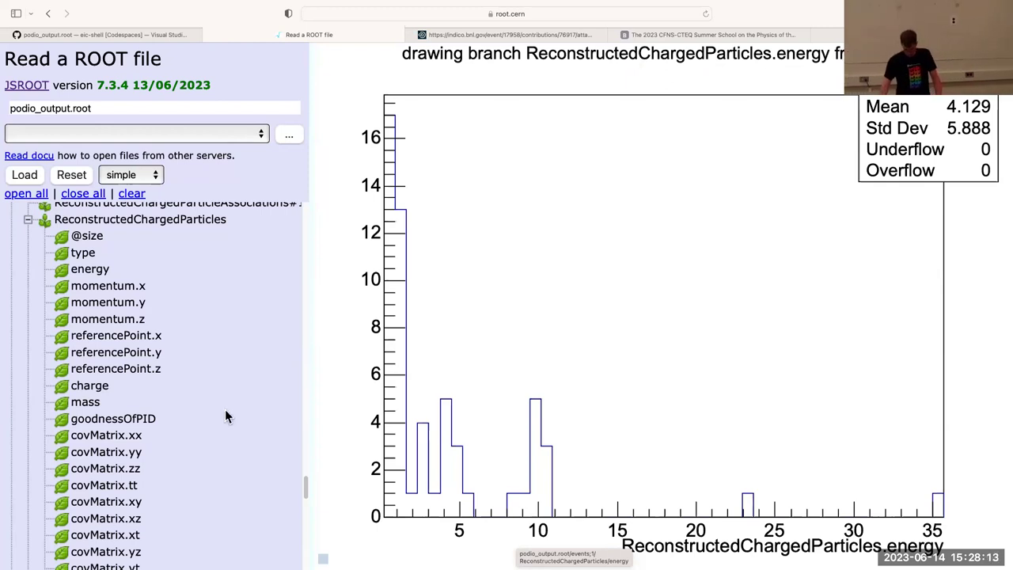
pyautogui.click(88, 253)
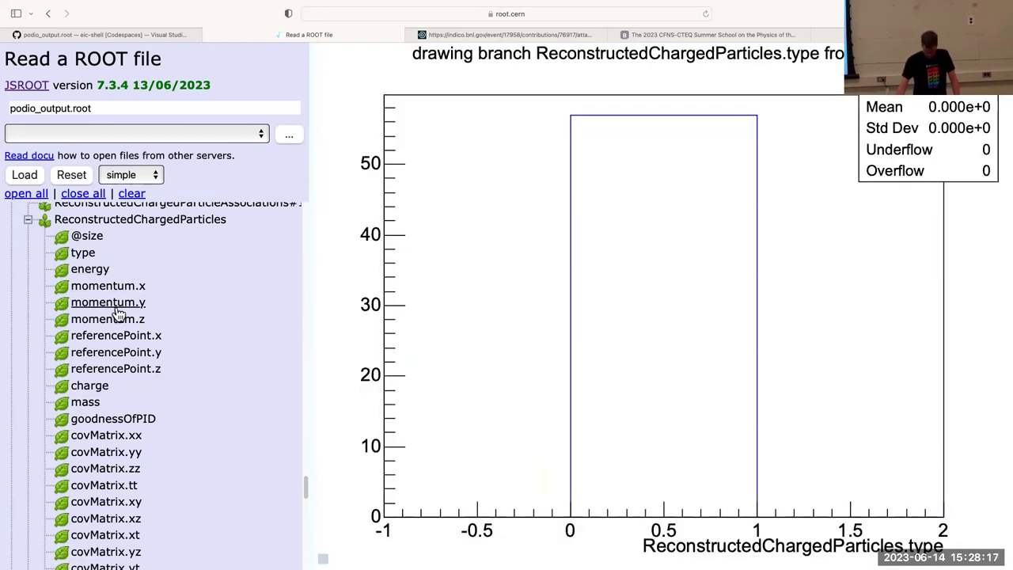
pyautogui.scroll(-5, 153, 354)
pyautogui.click(84, 383)
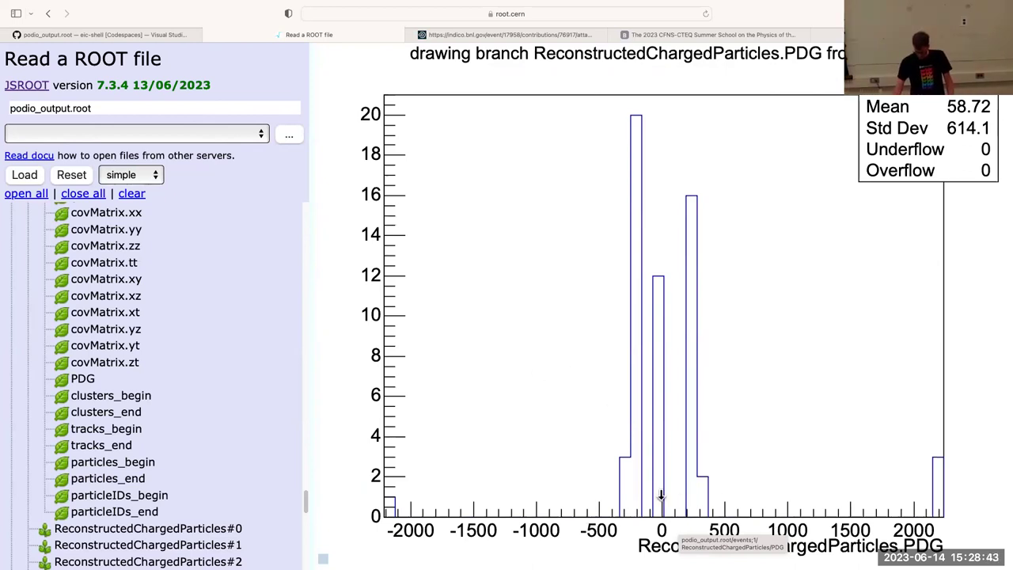
pyautogui.moveTo(690, 497)
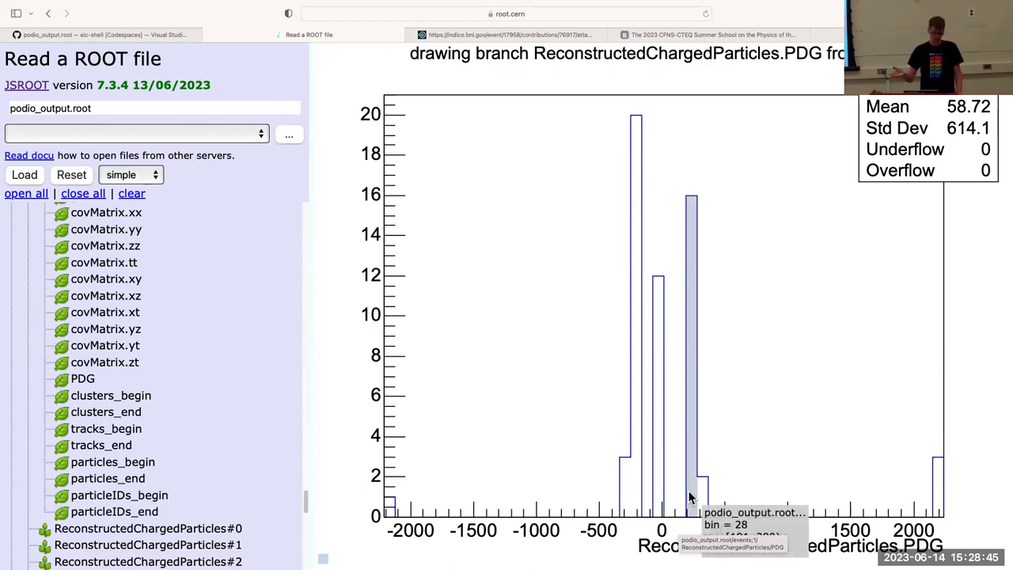
# Zoom the PDG histogram's X axis to the central peaks, about -260 to 310, and unzoom it again
pyautogui.moveTo(630, 528); pyautogui.dragTo(700, 529)
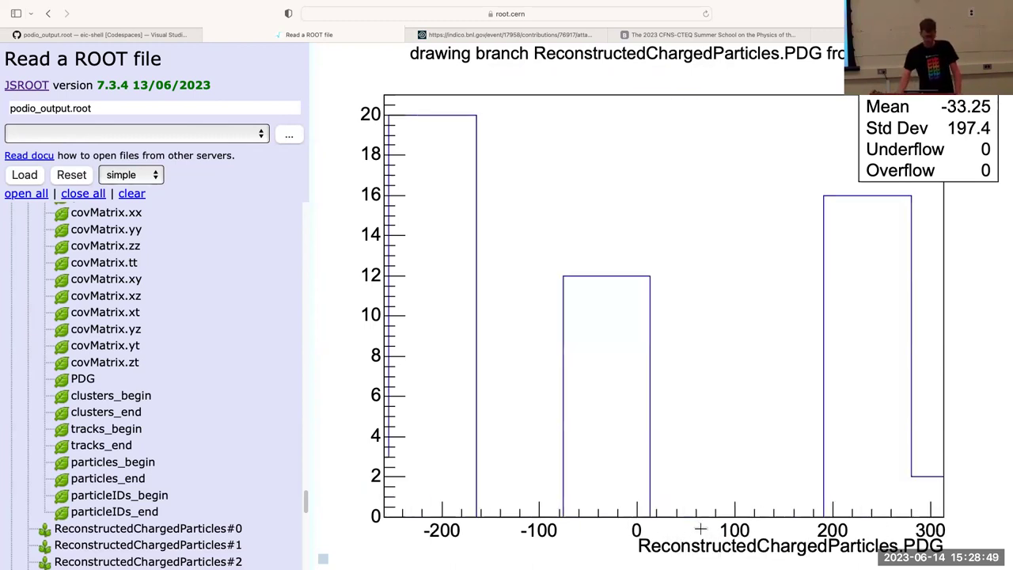
pyautogui.rightClick(669, 528)
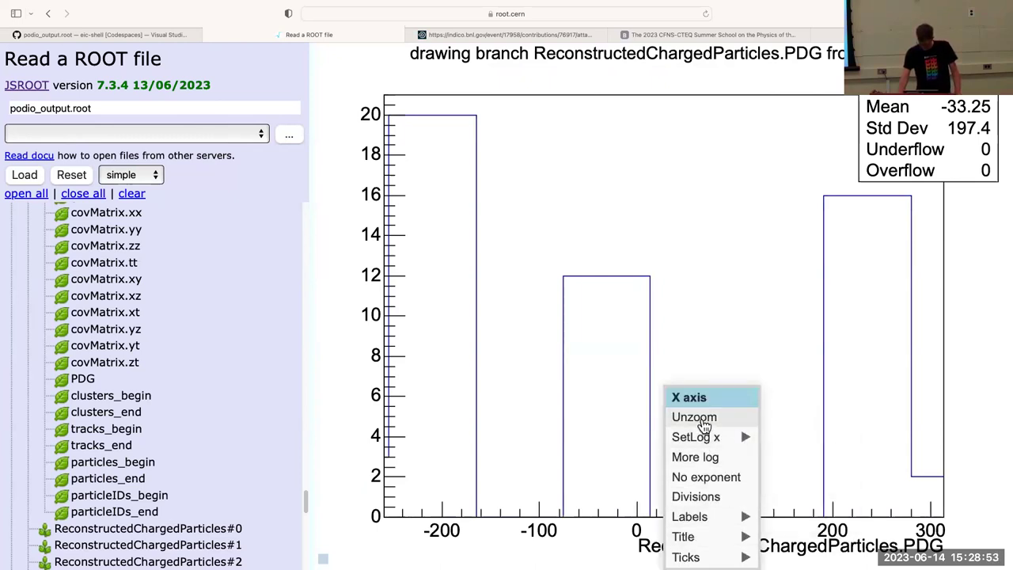
pyautogui.click(703, 419)
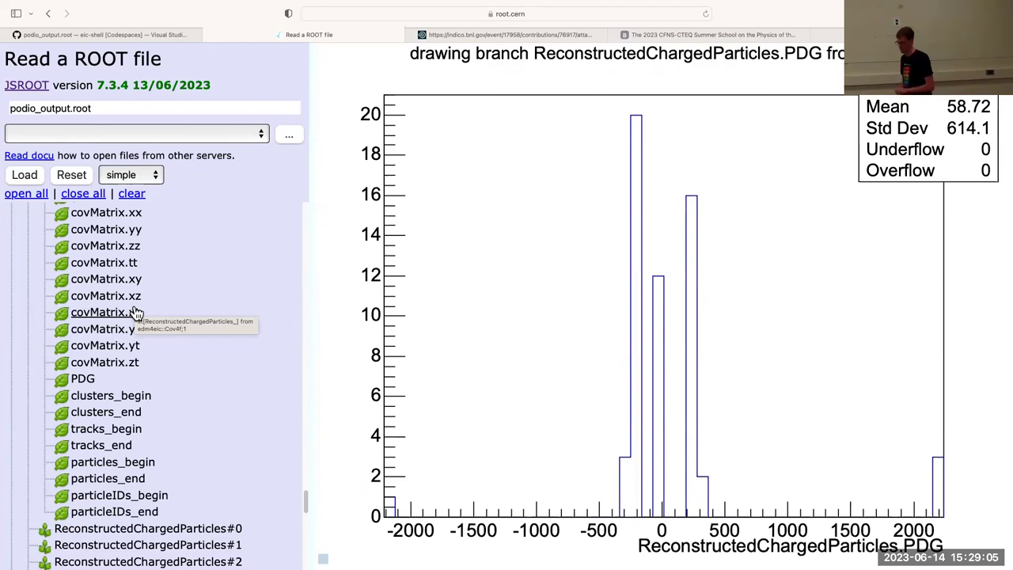
# Show the full web address of the Read a ROOT file page, leaving the page loaded
pyautogui.click(512, 13)
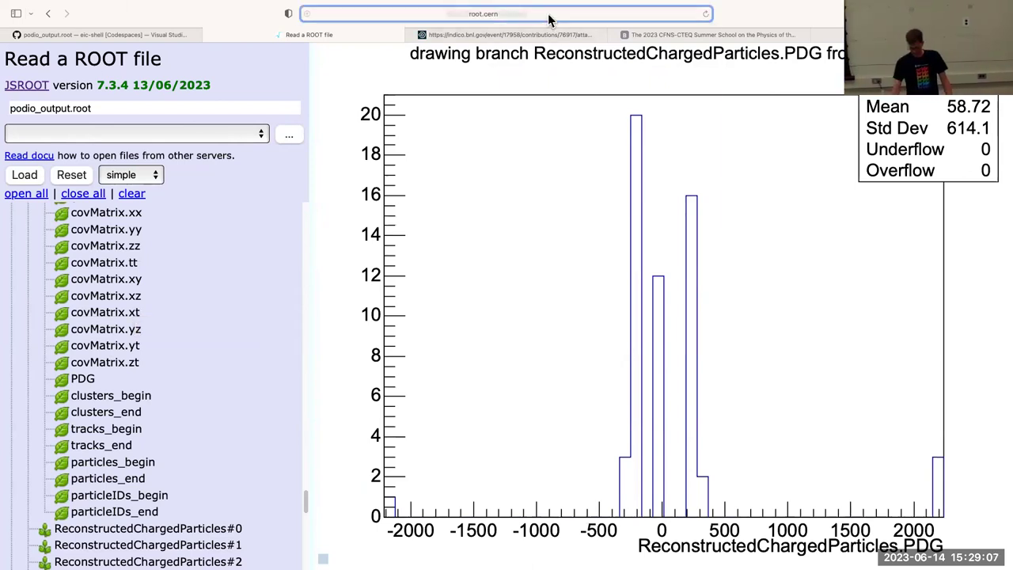
pyautogui.click(512, 13)
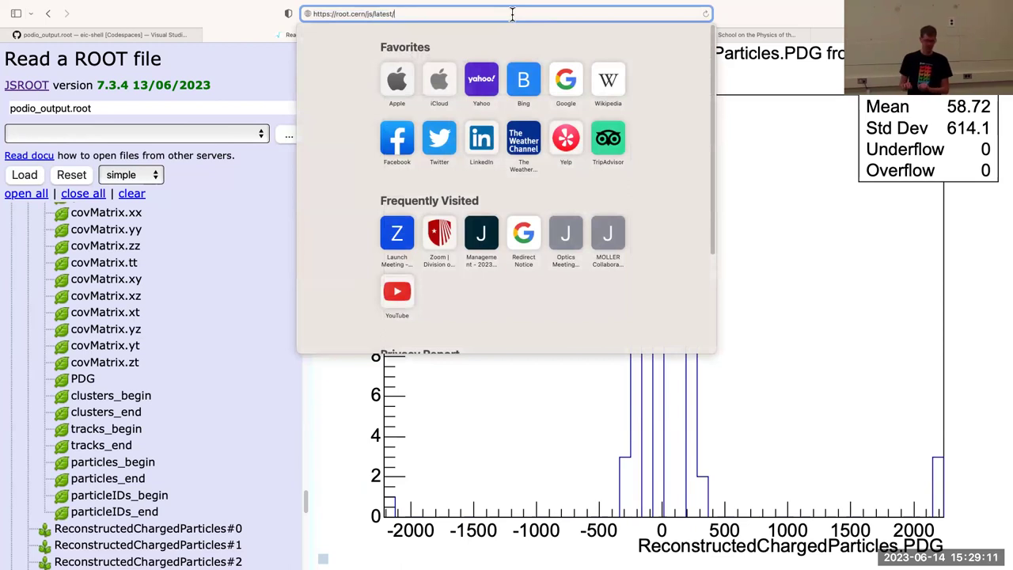
pyautogui.click(753, 214)
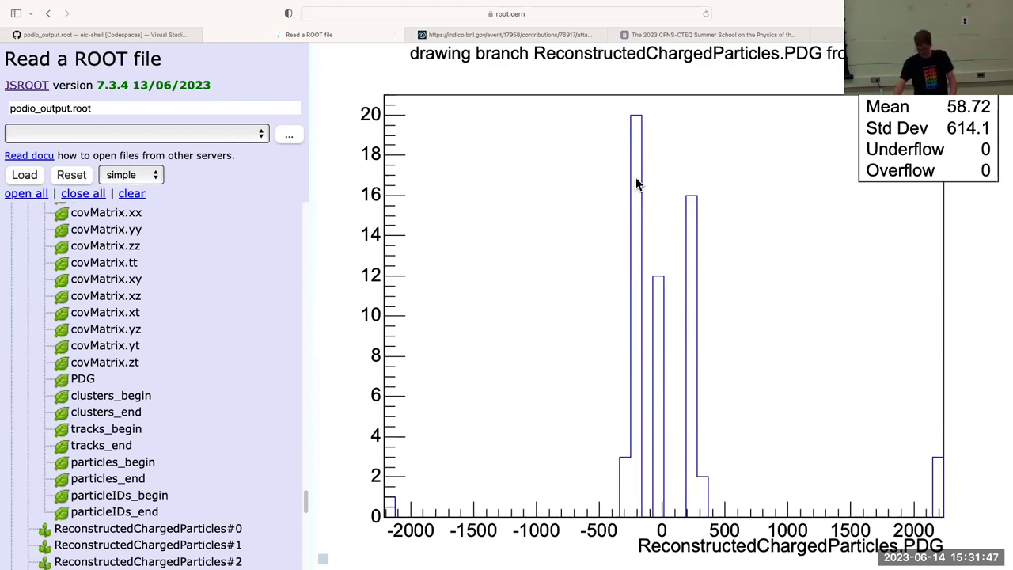
# Switch to the eic-shell codespace window and close the podio_output.root editor
pyautogui.click(209, 35)
pyautogui.click(209, 36)
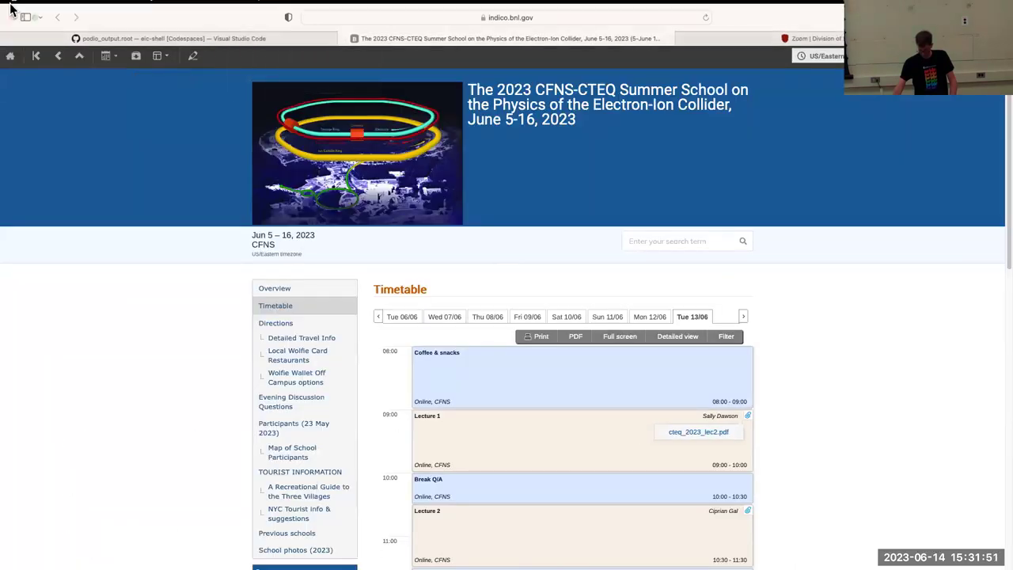
pyautogui.click(102, 46)
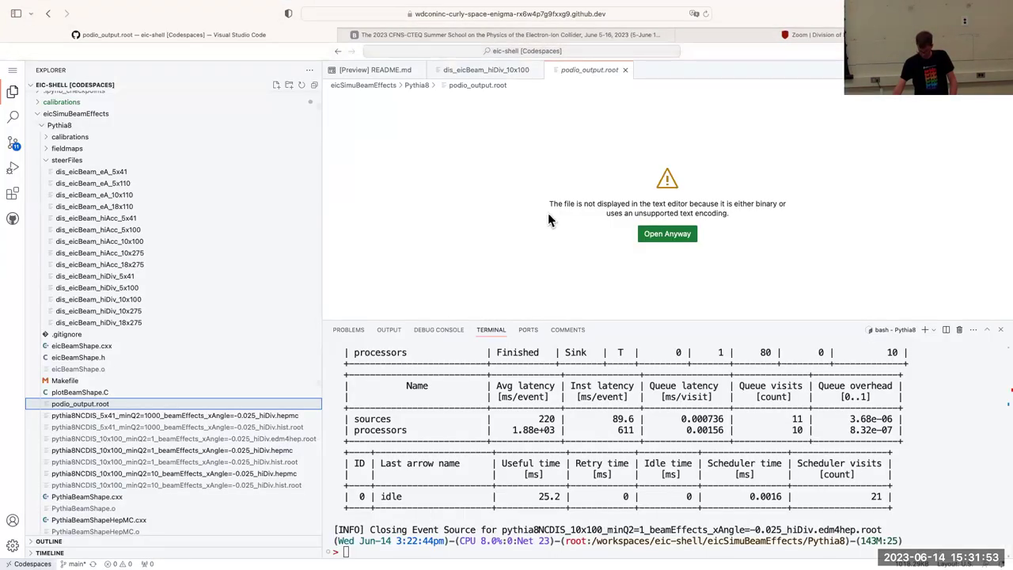
pyautogui.click(624, 70)
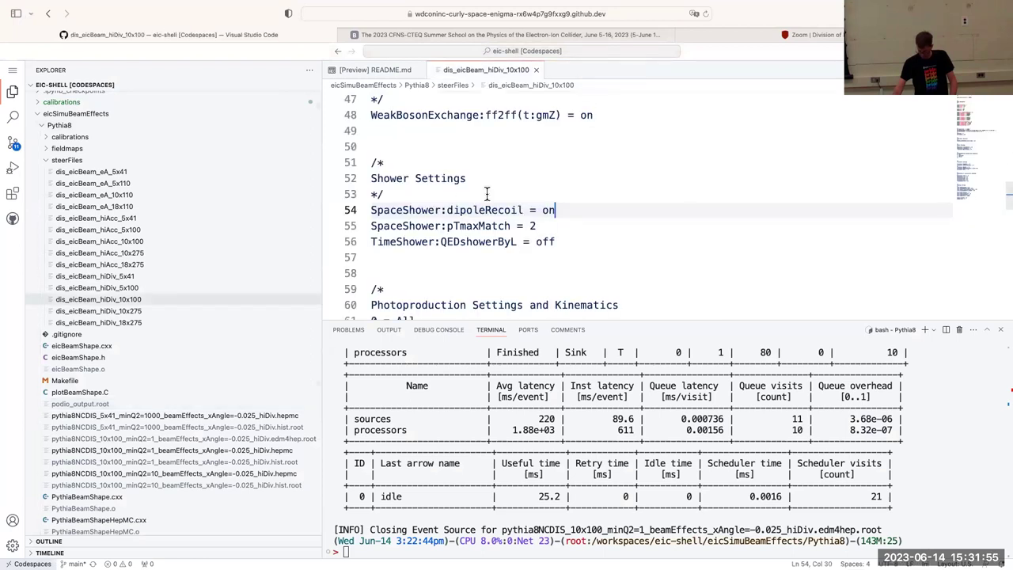
# Look over the beginning of the dis_eicBeam_hiDiv_10x100 steering file and the eicrecon log in the terminal
pyautogui.press('Up')
pyautogui.press('Up')
pyautogui.press('Up')
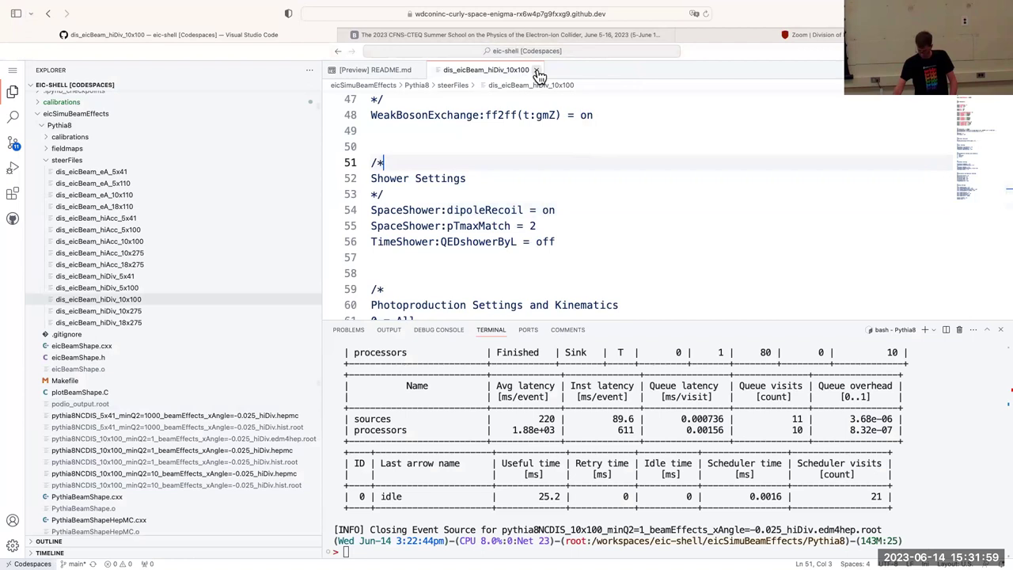
pyautogui.click(546, 147)
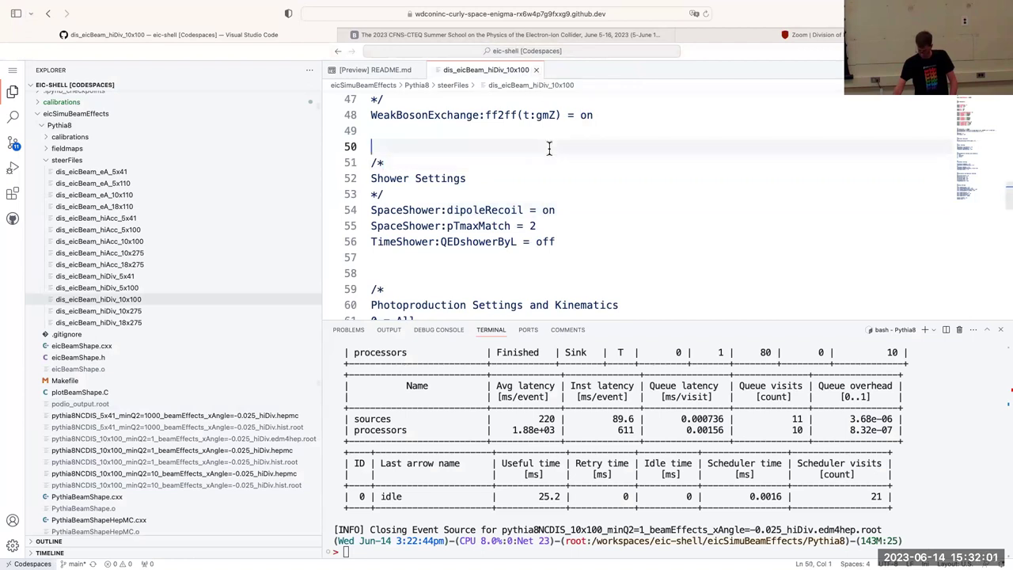
pyautogui.scroll(15, 549, 150)
pyautogui.scroll(1, 552, 152)
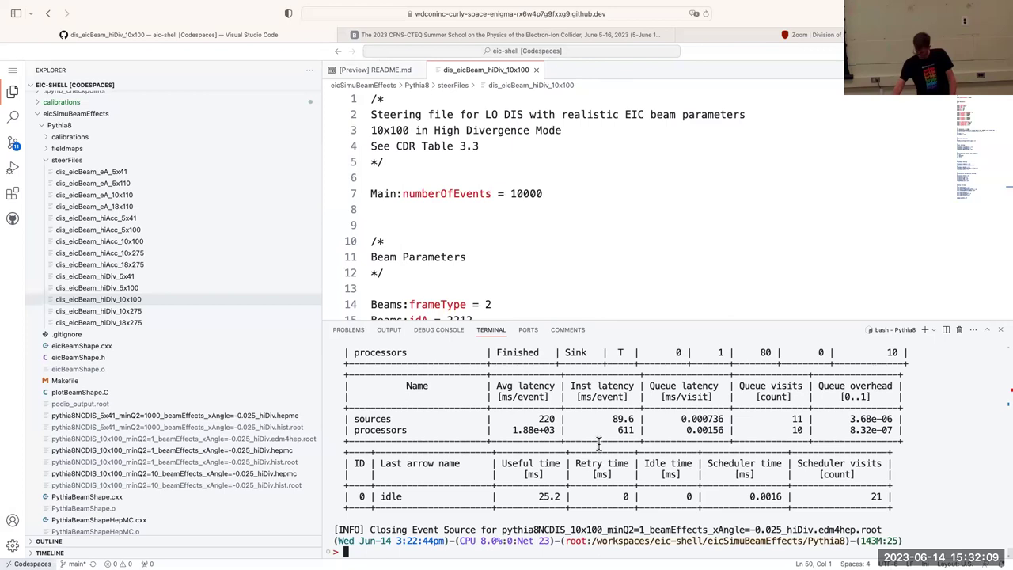
pyautogui.scroll(9, 599, 441)
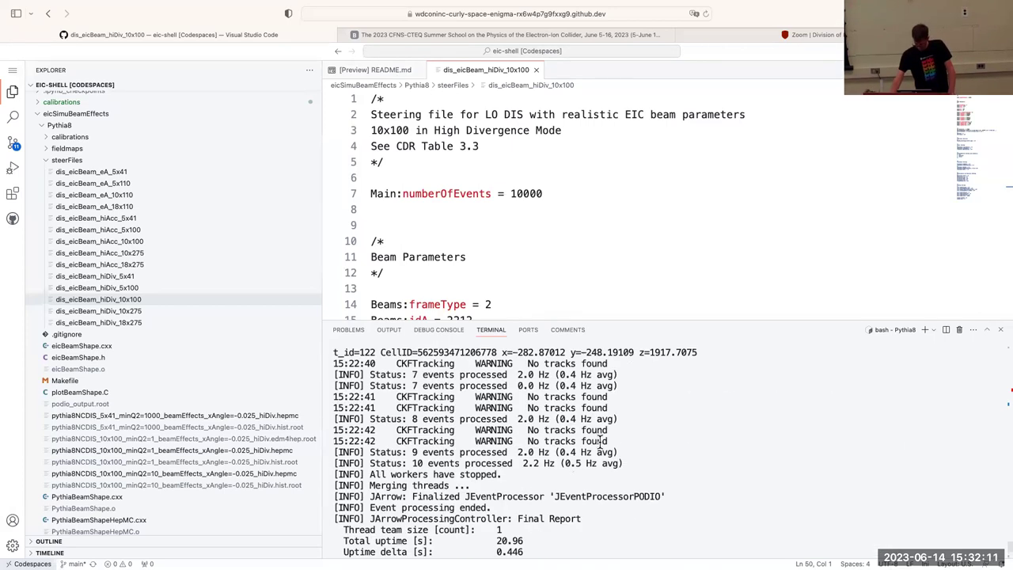
pyautogui.scroll(-8, 600, 442)
pyautogui.scroll(-3, 600, 442)
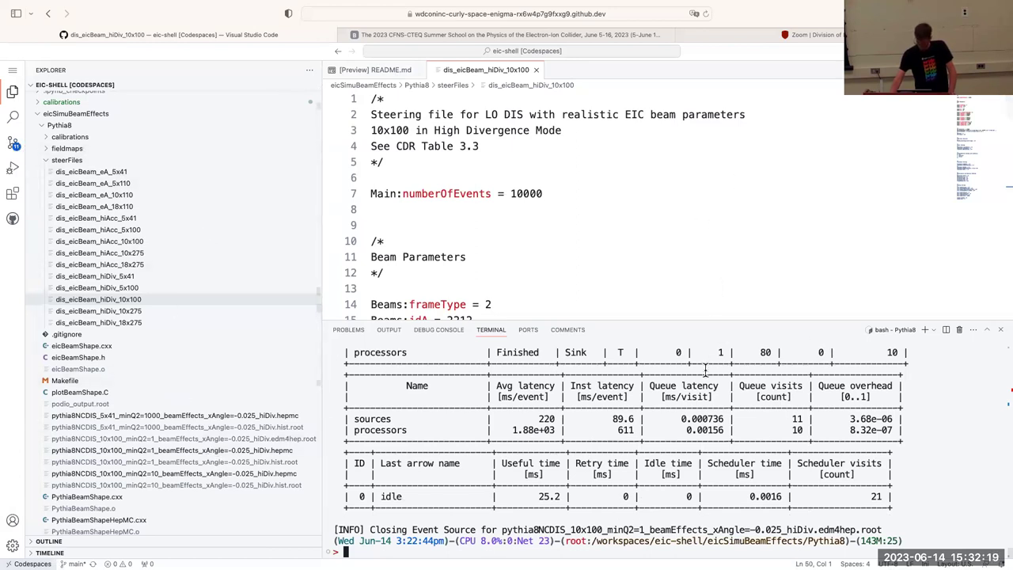
# Take the codespace window out of full screen and read the lesson's section on generating a podio output file
pyautogui.click(34, 26)
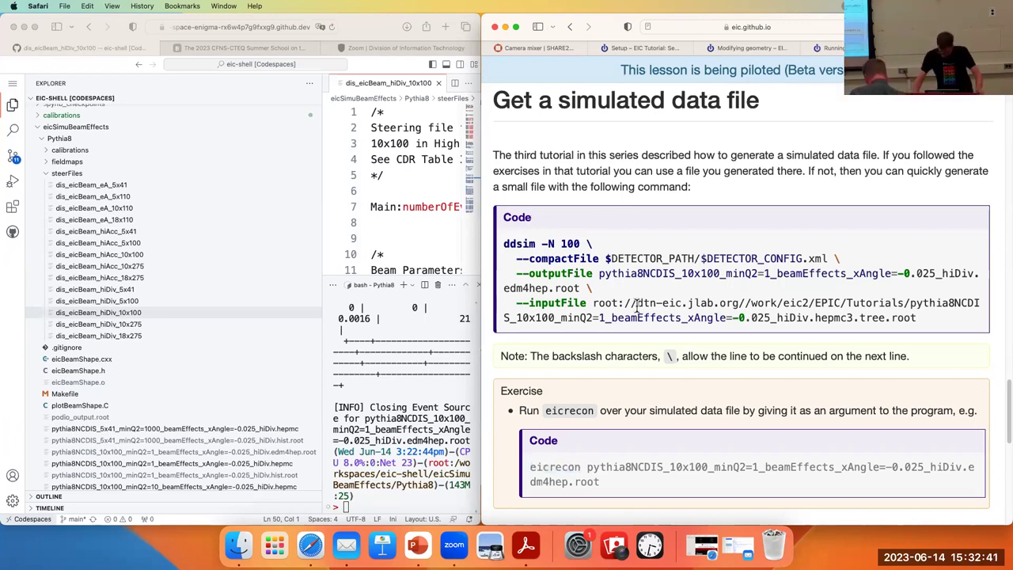
pyautogui.scroll(-9, 637, 307)
pyautogui.scroll(2, 638, 295)
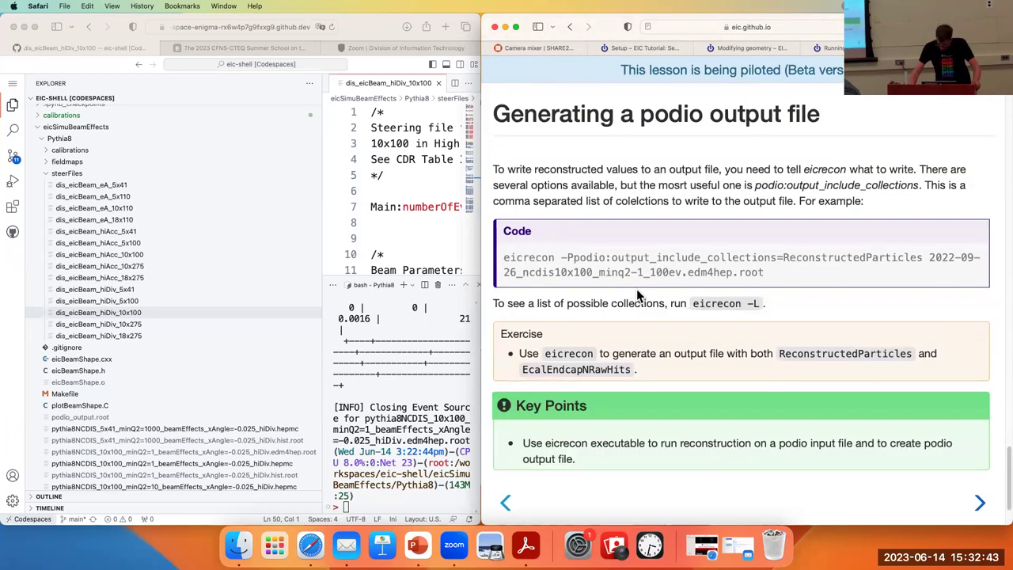
pyautogui.doubleClick(685, 257)
pyautogui.moveTo(841, 269); pyautogui.dragTo(781, 278)
pyautogui.click(781, 278)
pyautogui.scroll(4, 694, 292)
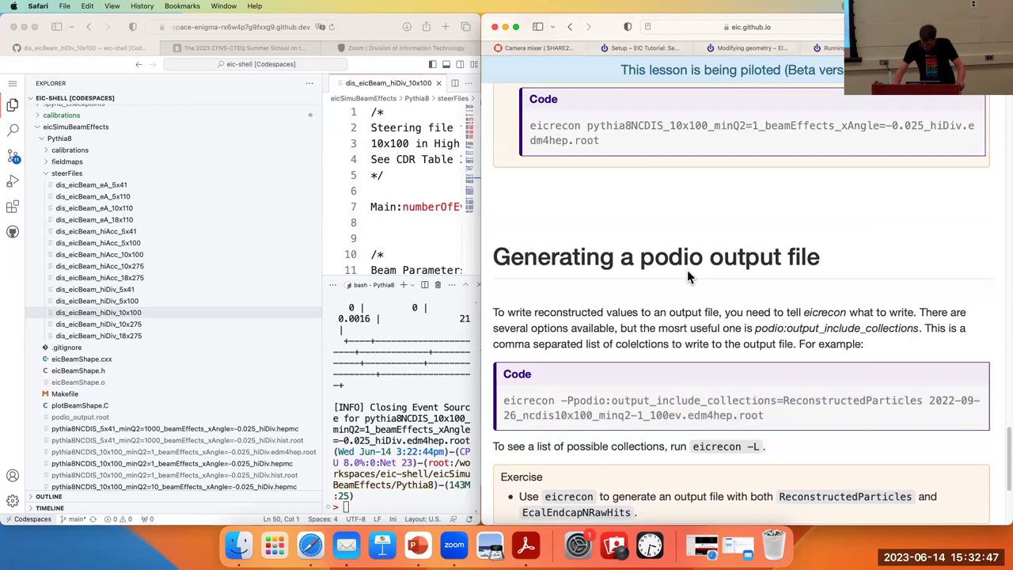
pyautogui.scroll(-5, 687, 276)
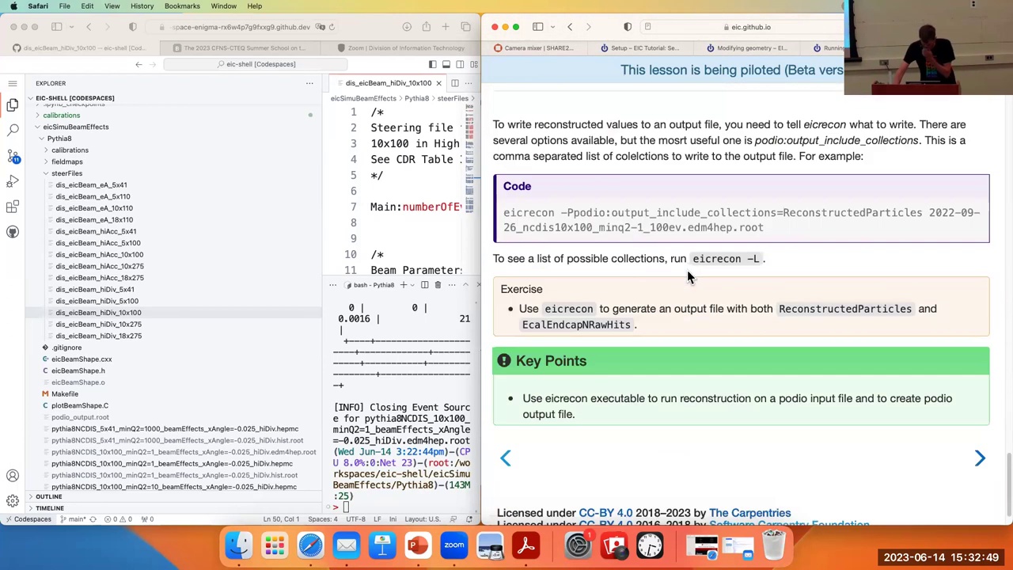
pyautogui.scroll(3, 687, 277)
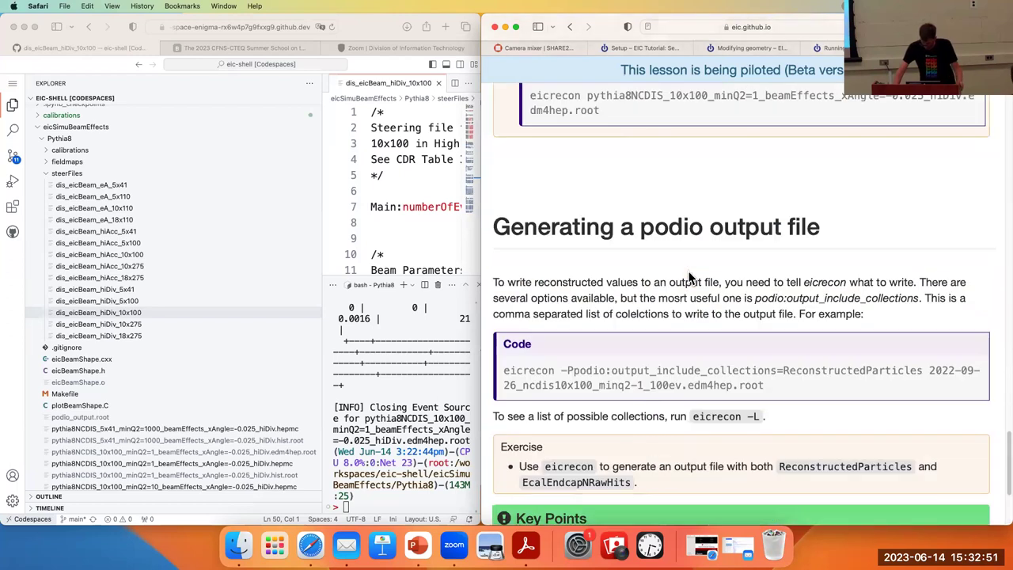
# Copy the input file name pythia8NCDIS_10x100_minQ2=1_beamEffects_xAngle=-0.025_hiDiv.edm4hep.root from the lesson's eicrecon exercise command
pyautogui.scroll(2, 625, 242)
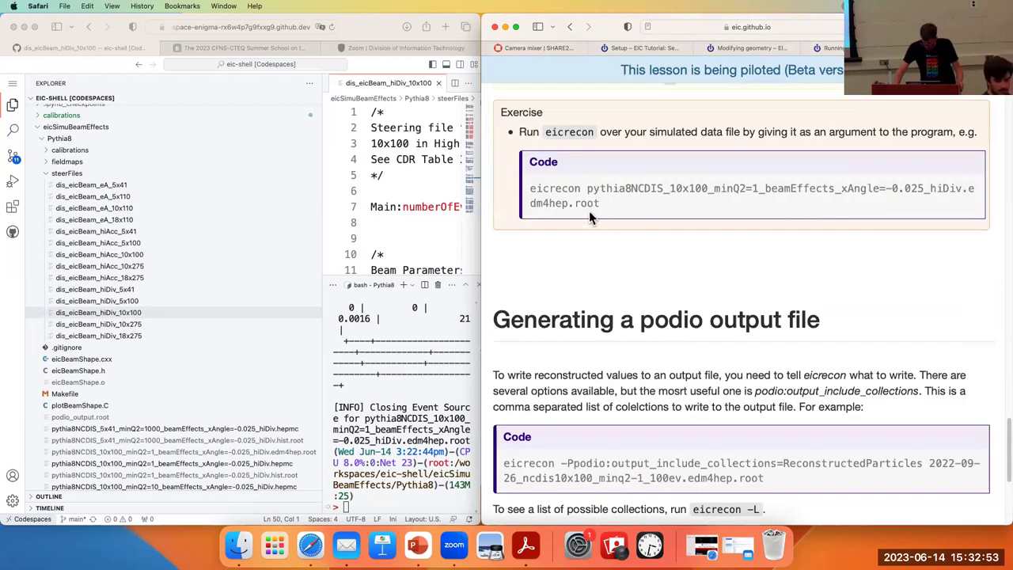
pyautogui.doubleClick(599, 189)
pyautogui.moveTo(599, 196); pyautogui.dragTo(592, 201)
pyautogui.rightClick(593, 201)
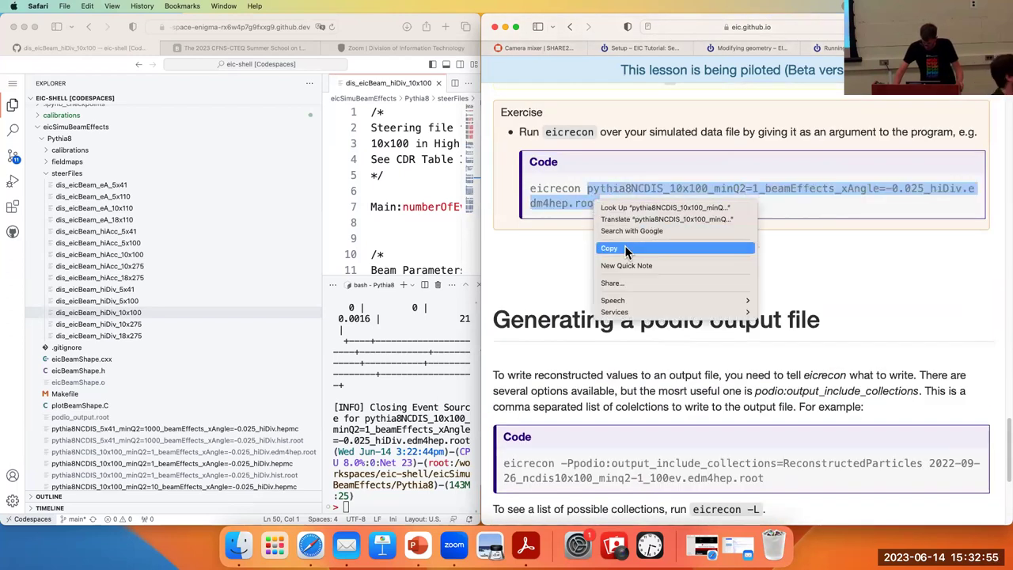
pyautogui.click(625, 247)
pyautogui.scroll(-6, 682, 330)
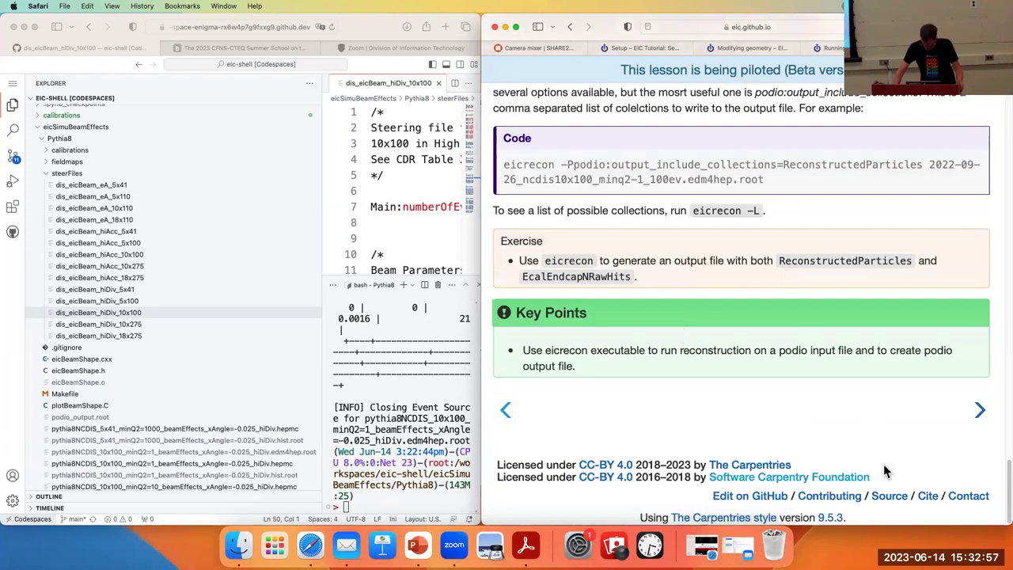